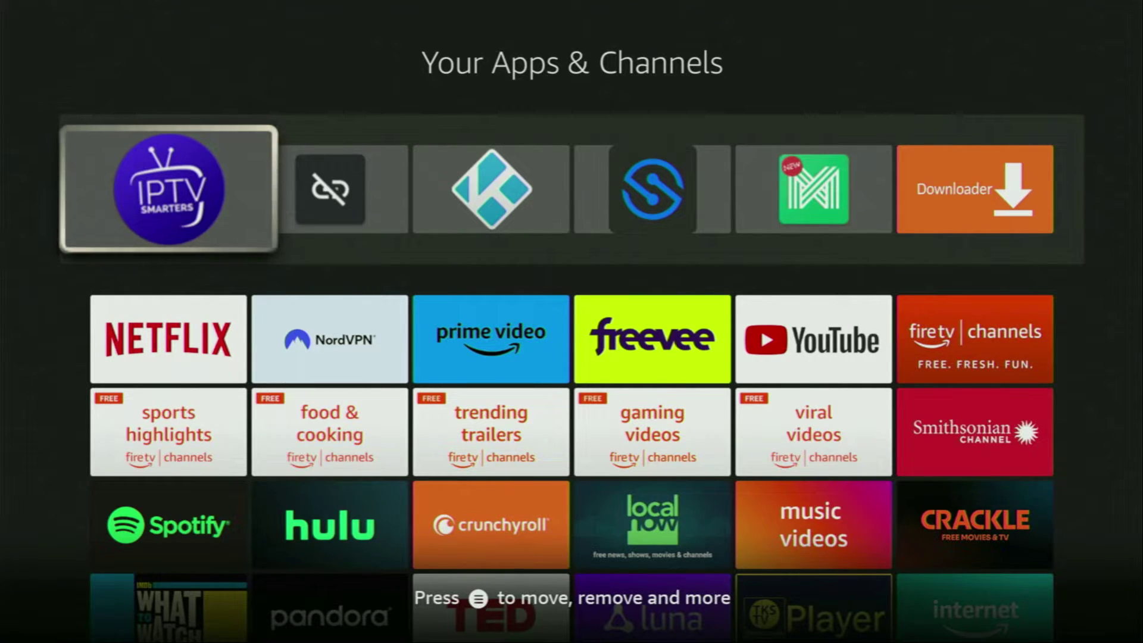
Launch IPTV Smarters Pro and browse the Choose Playlist Type tiles
key("Return")
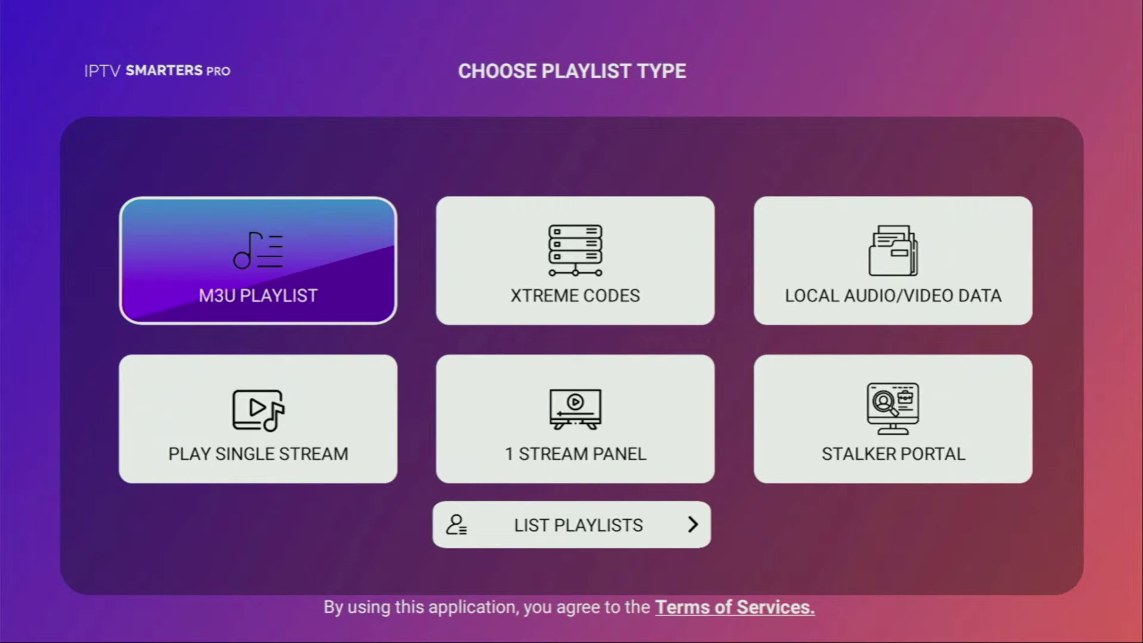
key("Down")
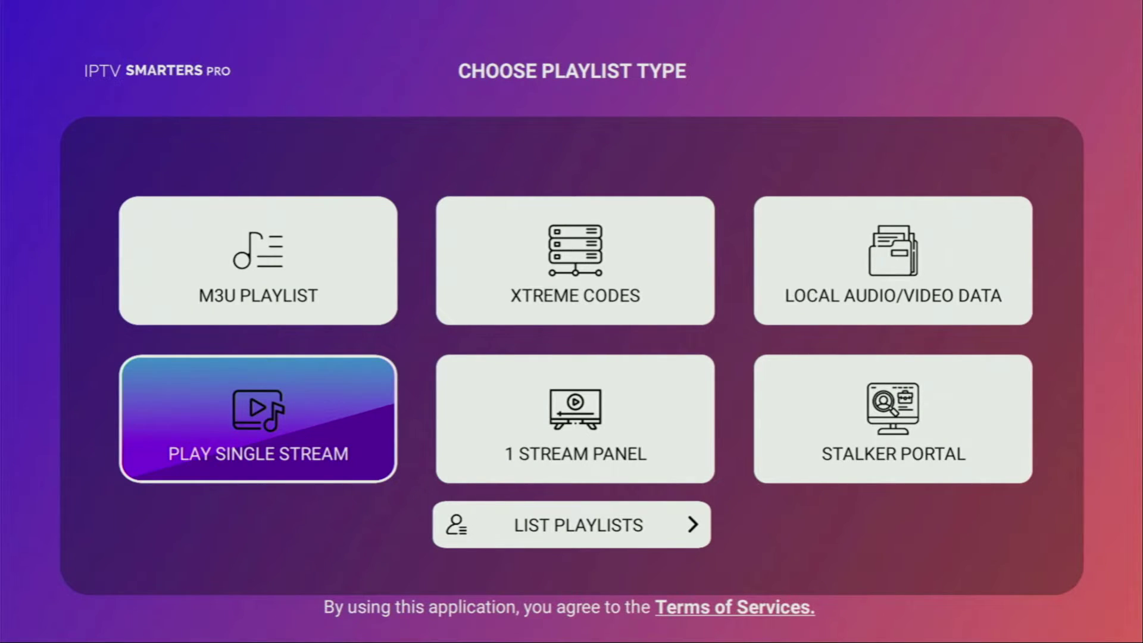
key("Right")
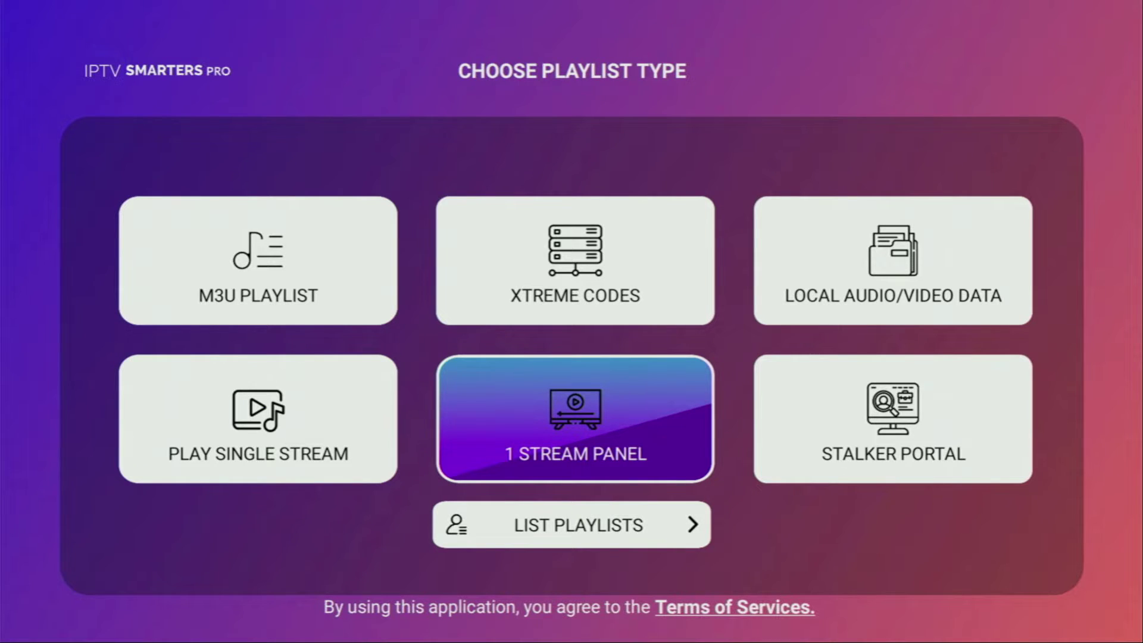
key("Right")
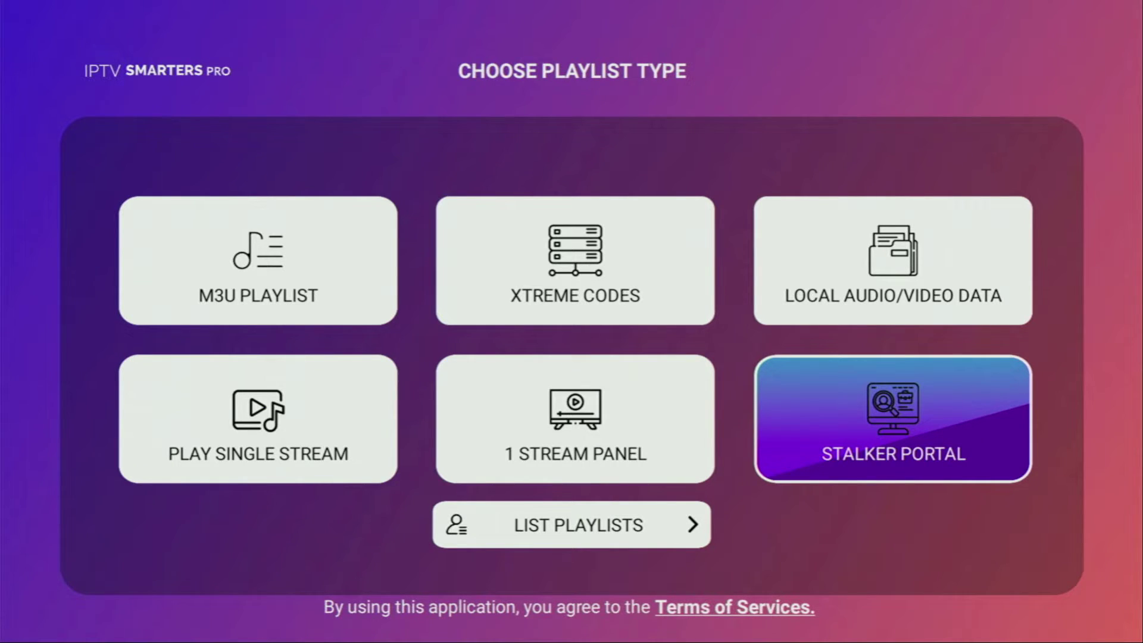
key("Up")
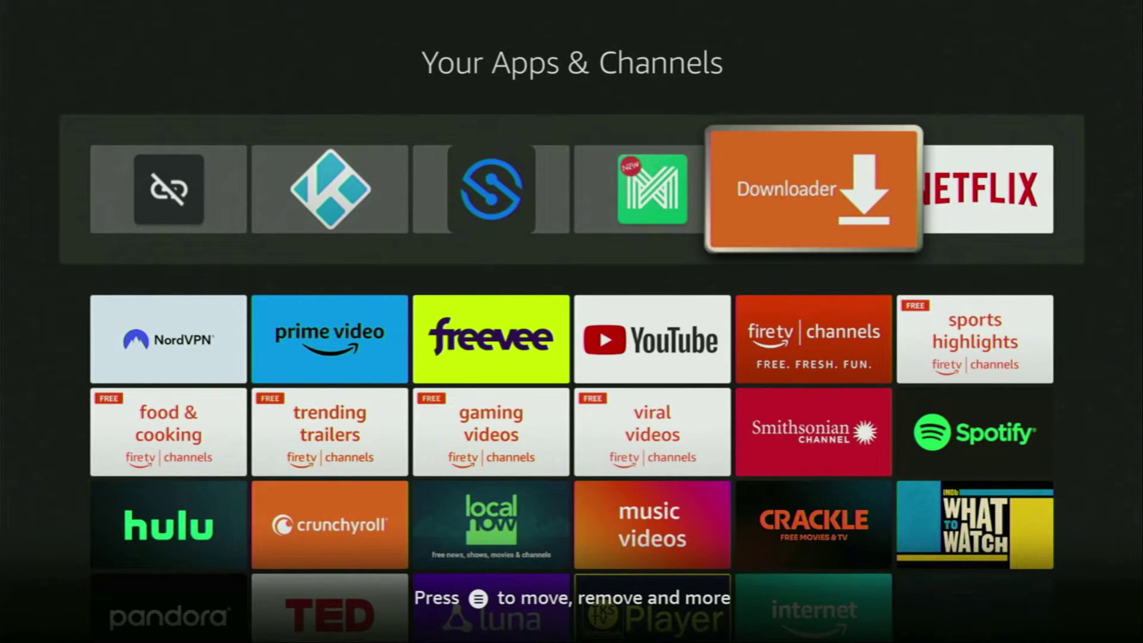
Return to the Fire TV home and bring up the Find search keyboard
key("Home")
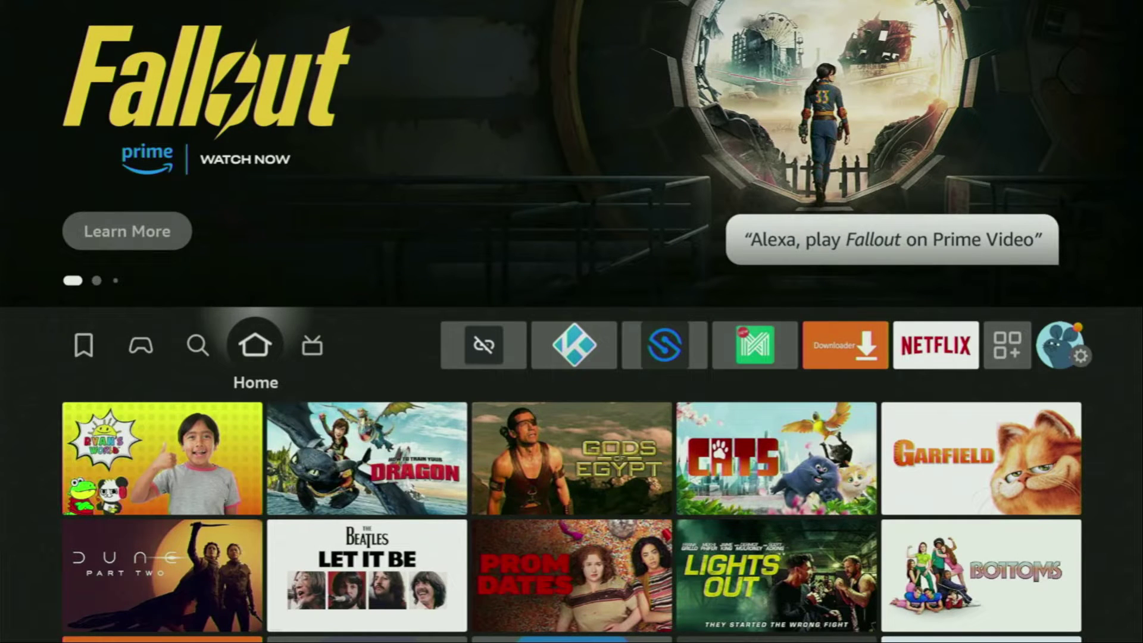
key("Left")
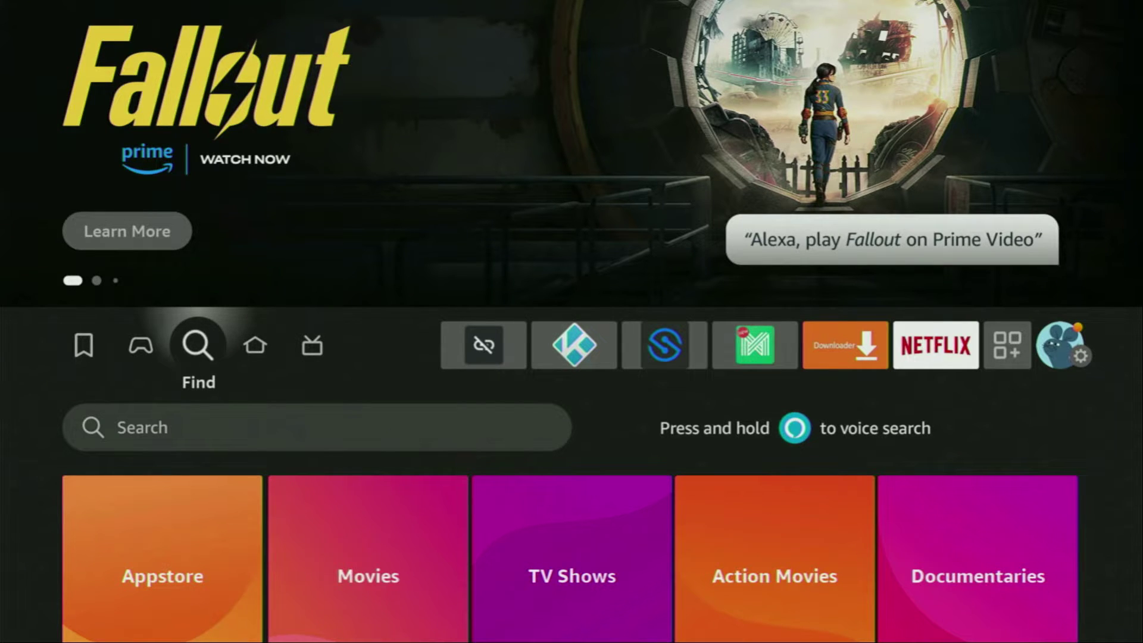
key("Down")
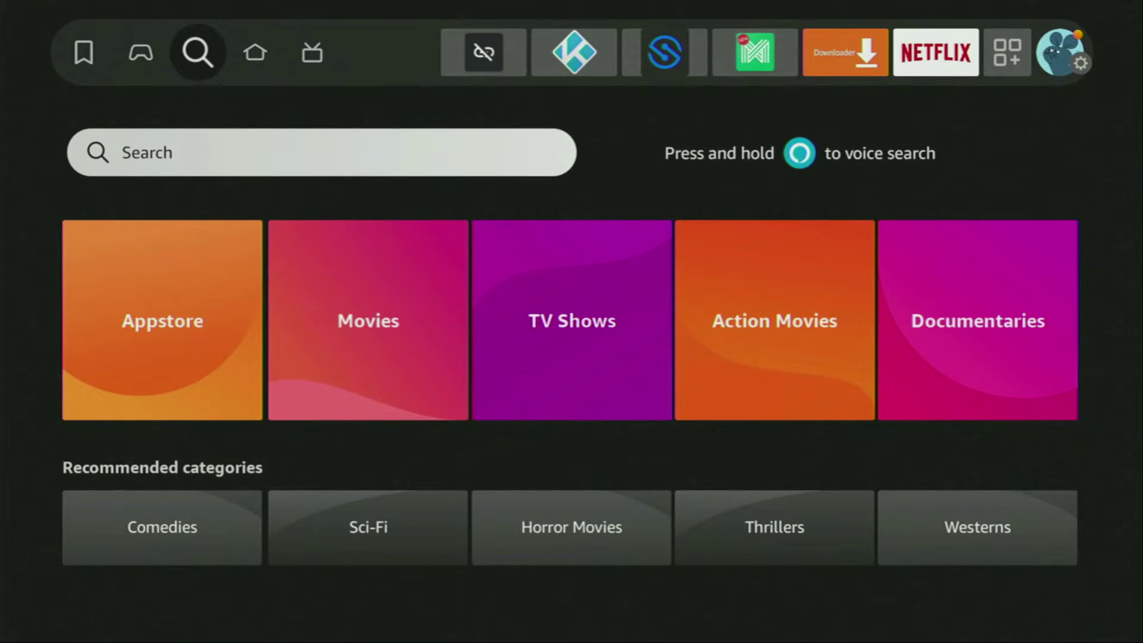
key("Return")
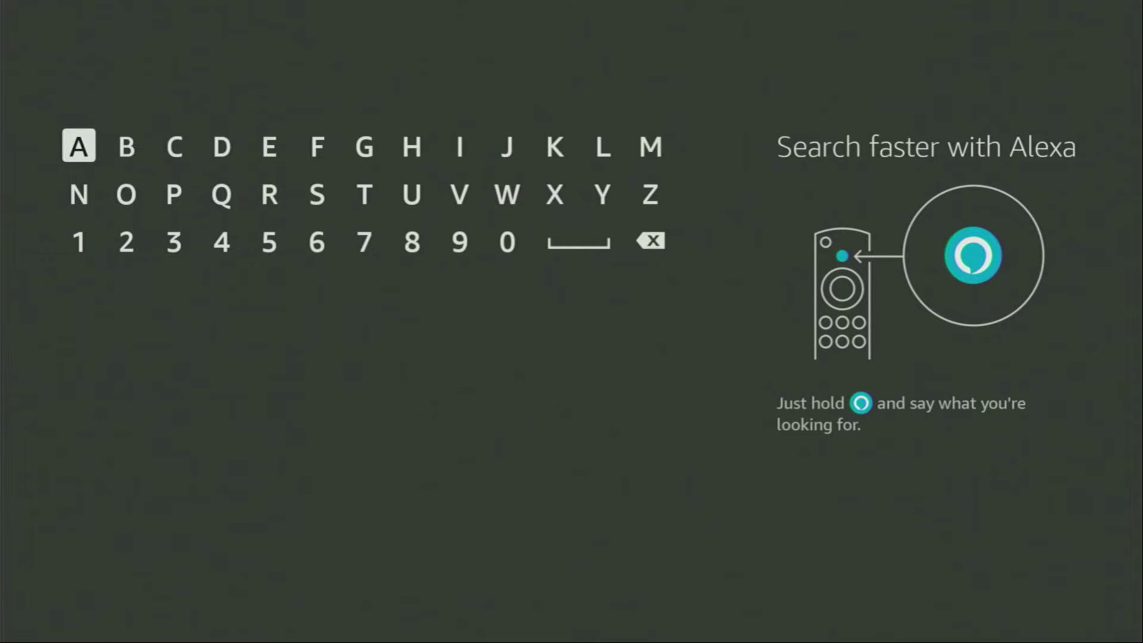
Spell 'Do' and search the Downloader suggestion, then move over to Settings
key("Down")
key("Down")
key("Up")
key("Up")
key("Right")
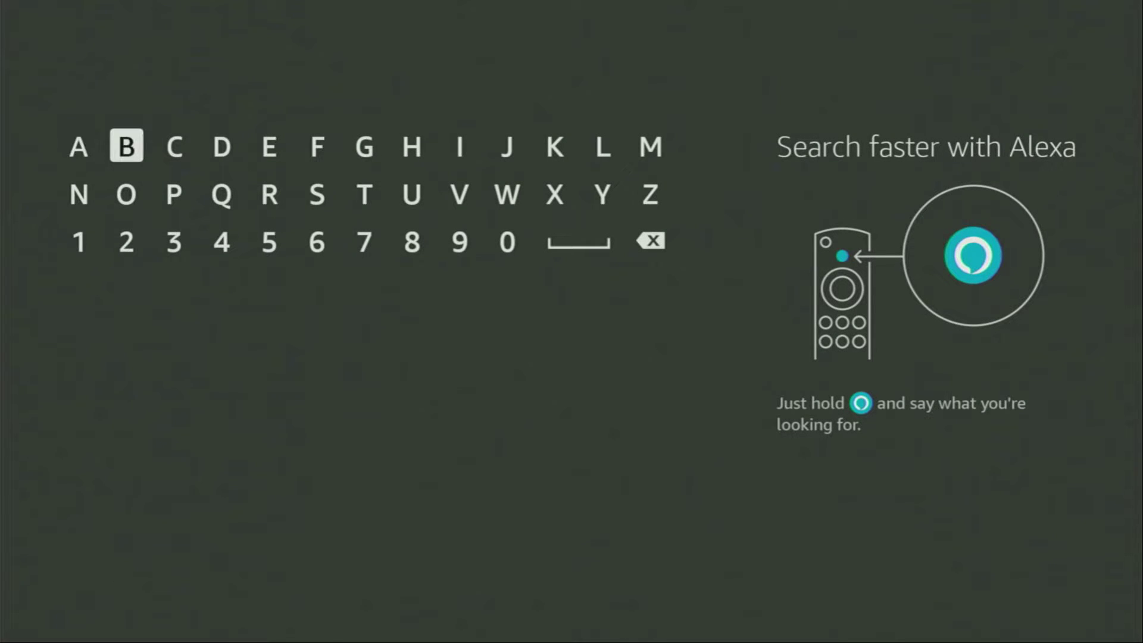
key("Right")
key("Right")
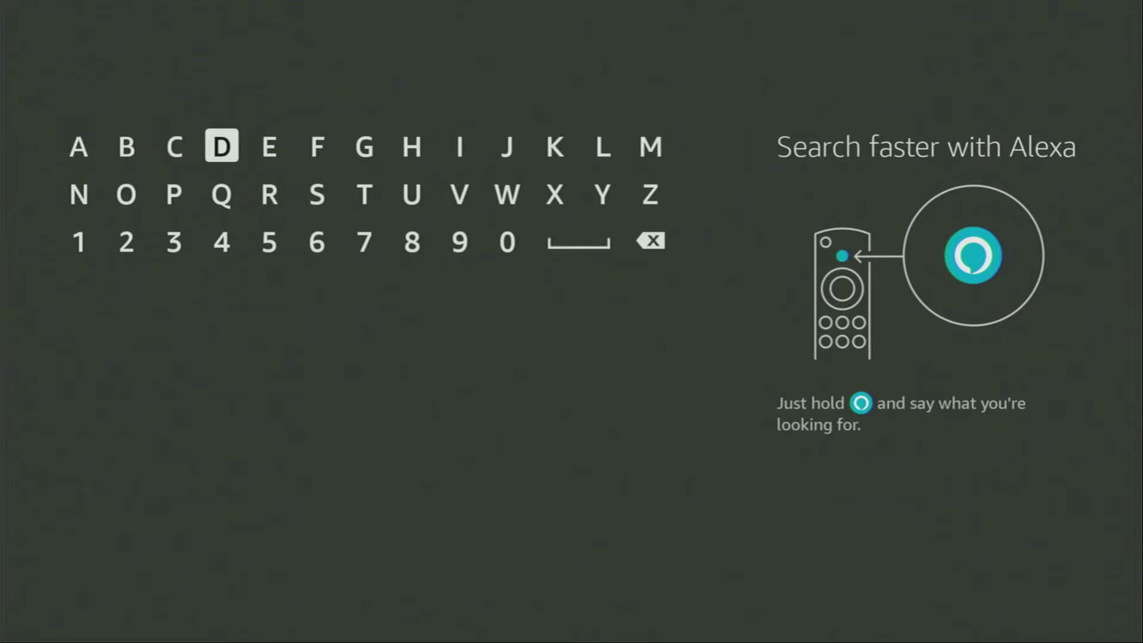
key("Return")
key("Down")
key("Left")
key("Left")
key("Return")
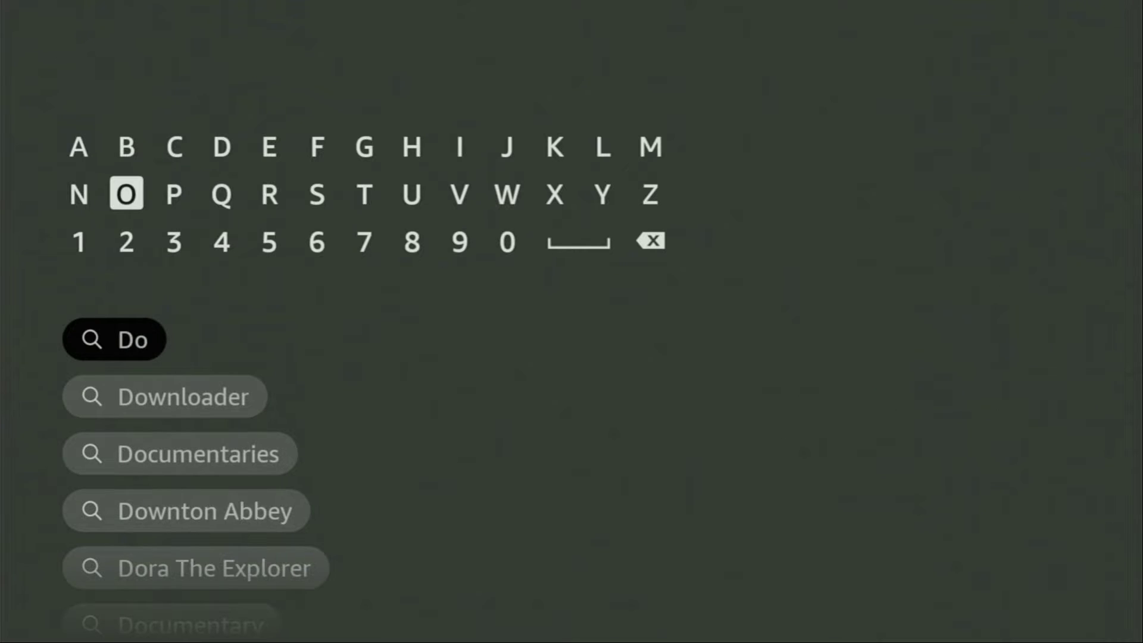
key("Down")
key("Down")
key("Down")
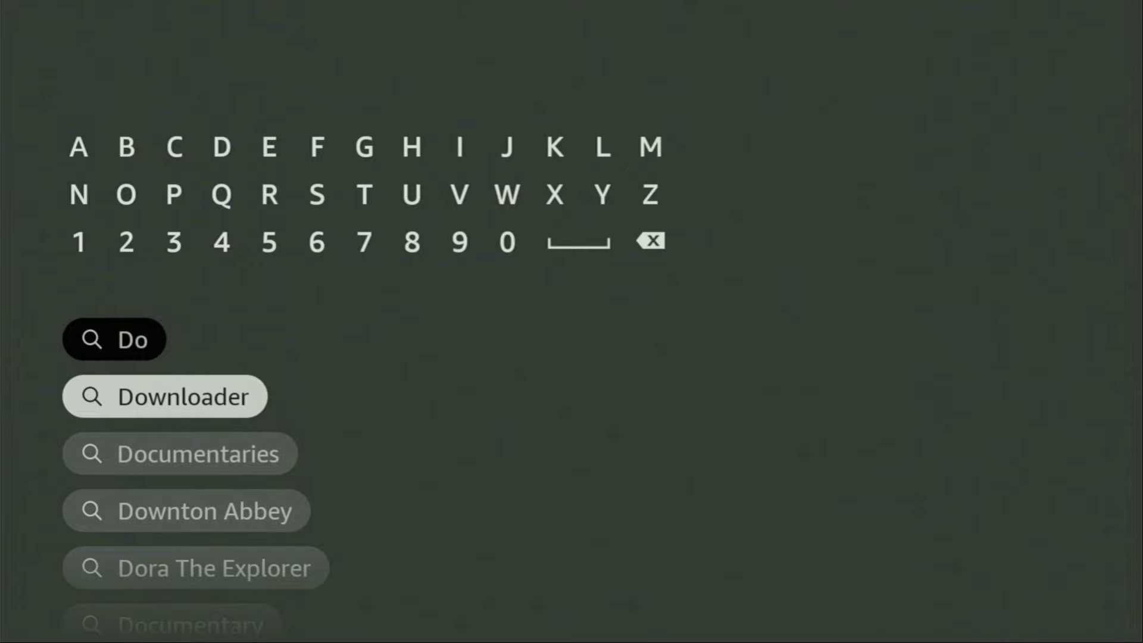
key("Return")
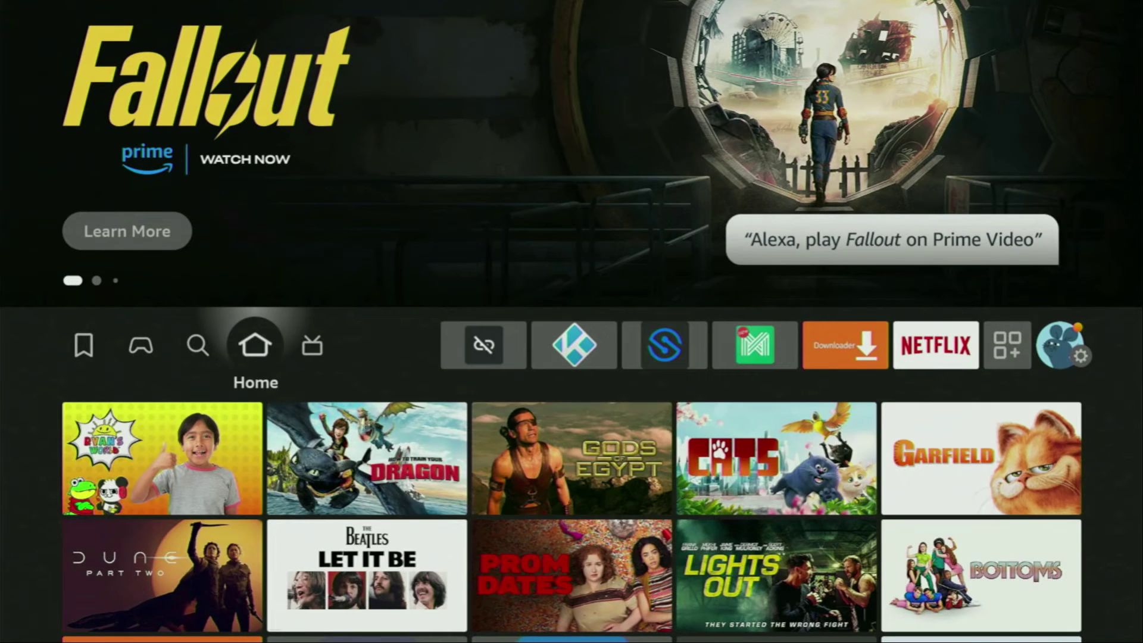
key("Right")
key("Right")
key("Right")
key("Right")
key("Right")
key("Right")
key("Right")
key("Right")
key("Right")
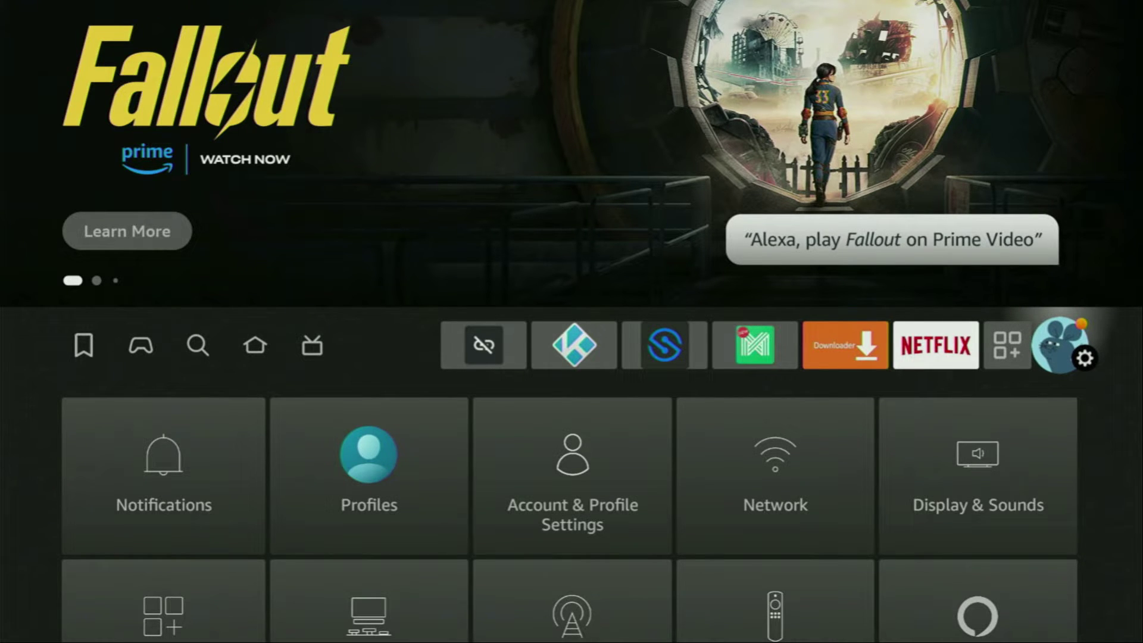
Open the My Fire TV settings menu
key("Down")
key("Down")
key("Down")
key("Right")
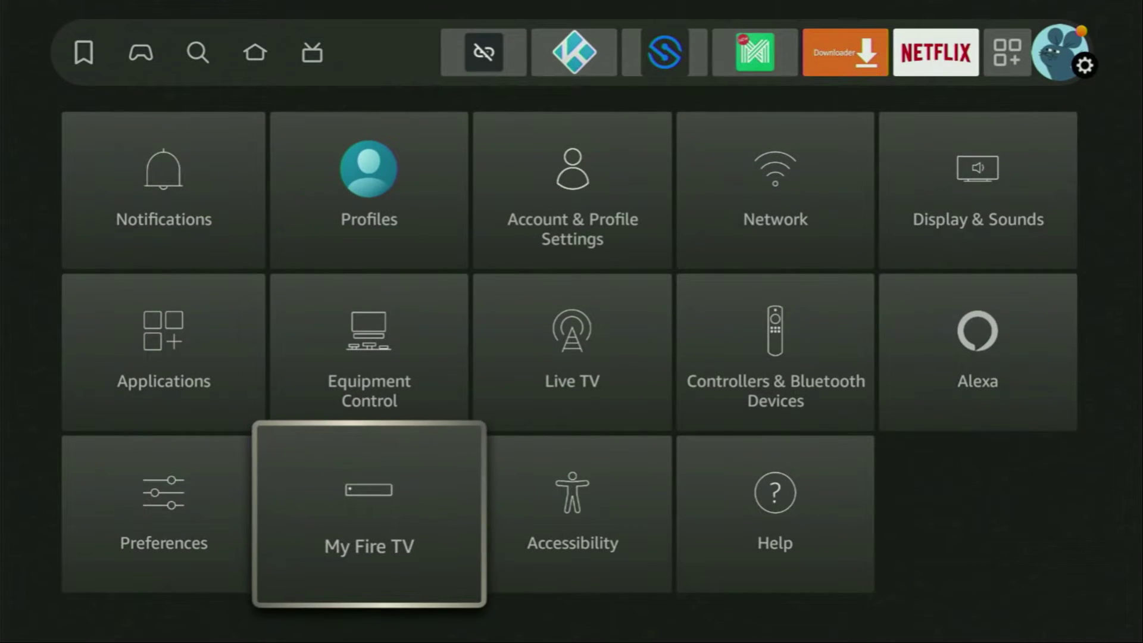
key("Return")
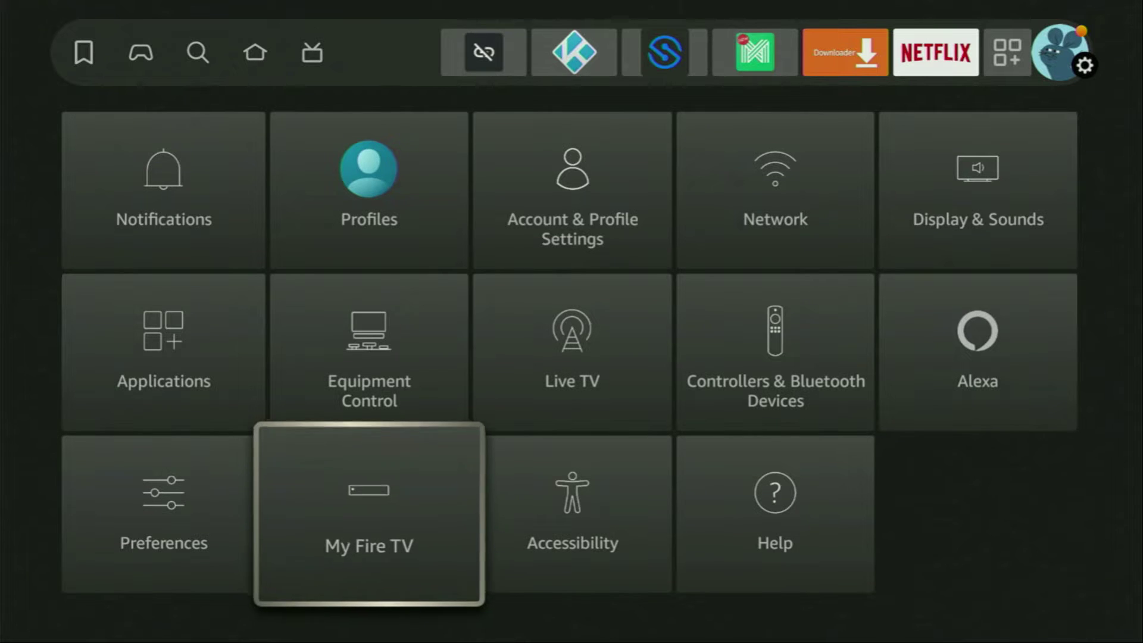
key("Down")
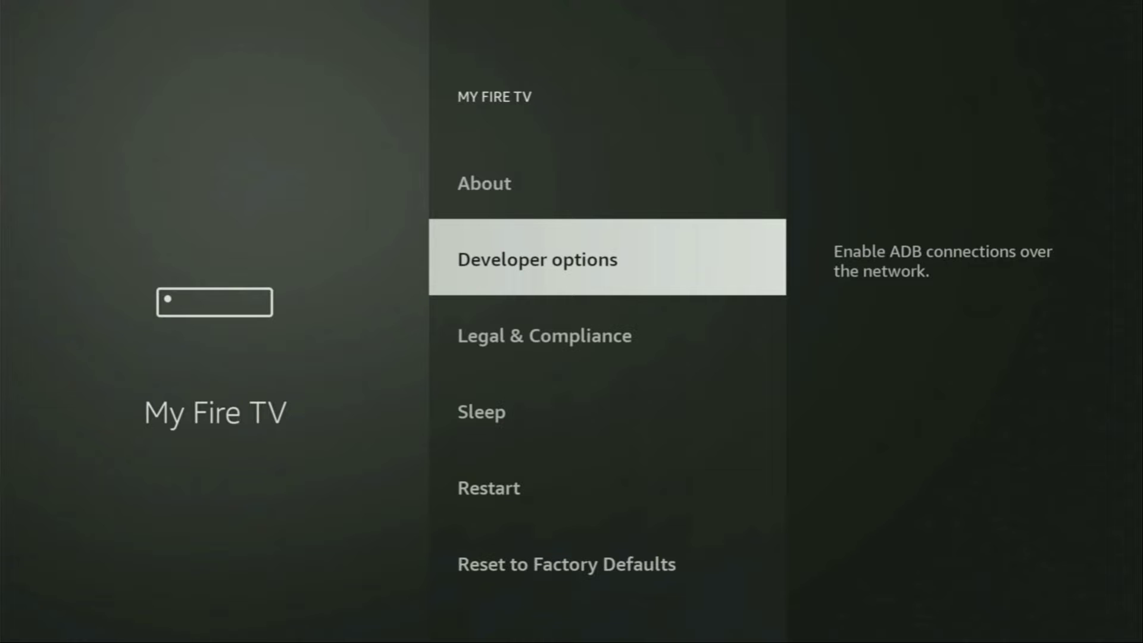
In About, press Fire TV Stick 4K Max to confirm developer mode is already on
key("Up")
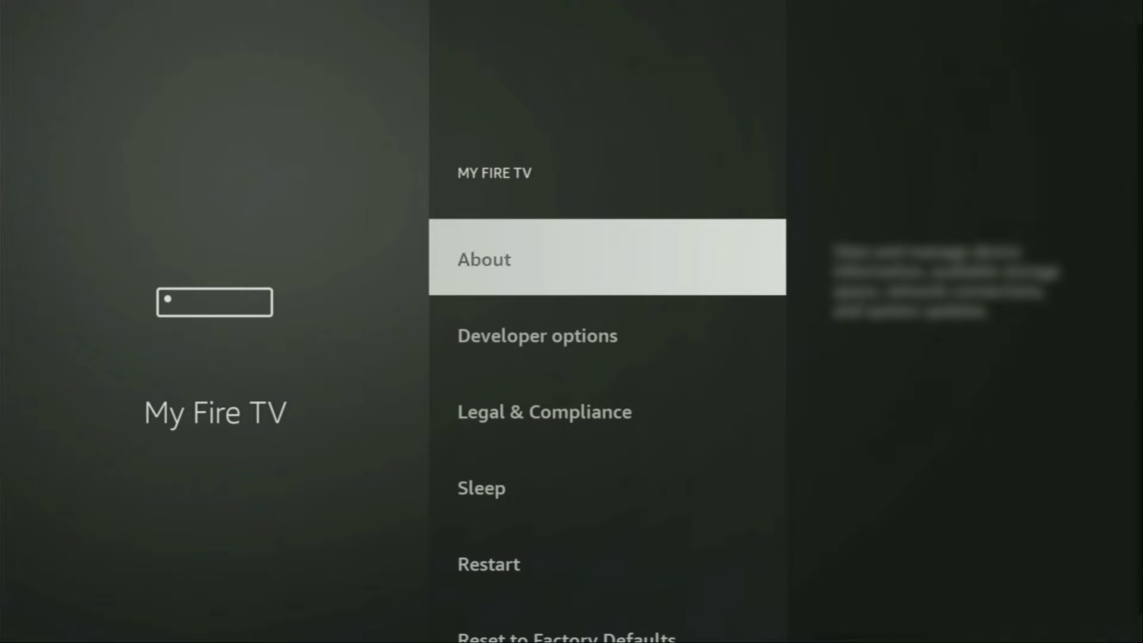
key("Return")
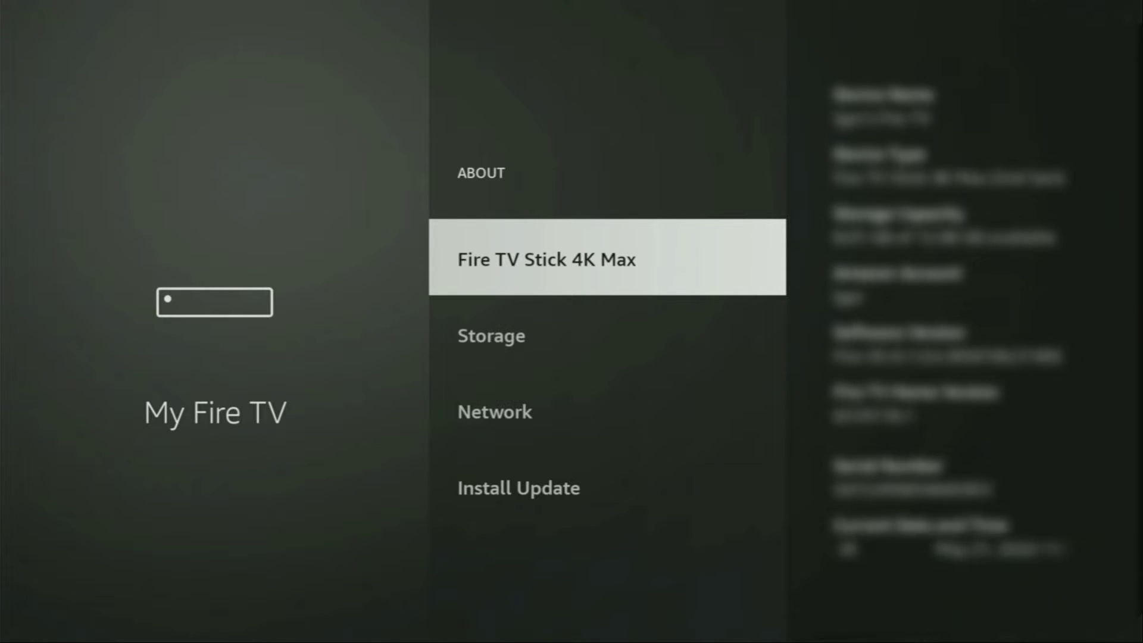
key("Return")
key("Return")
key("Return")
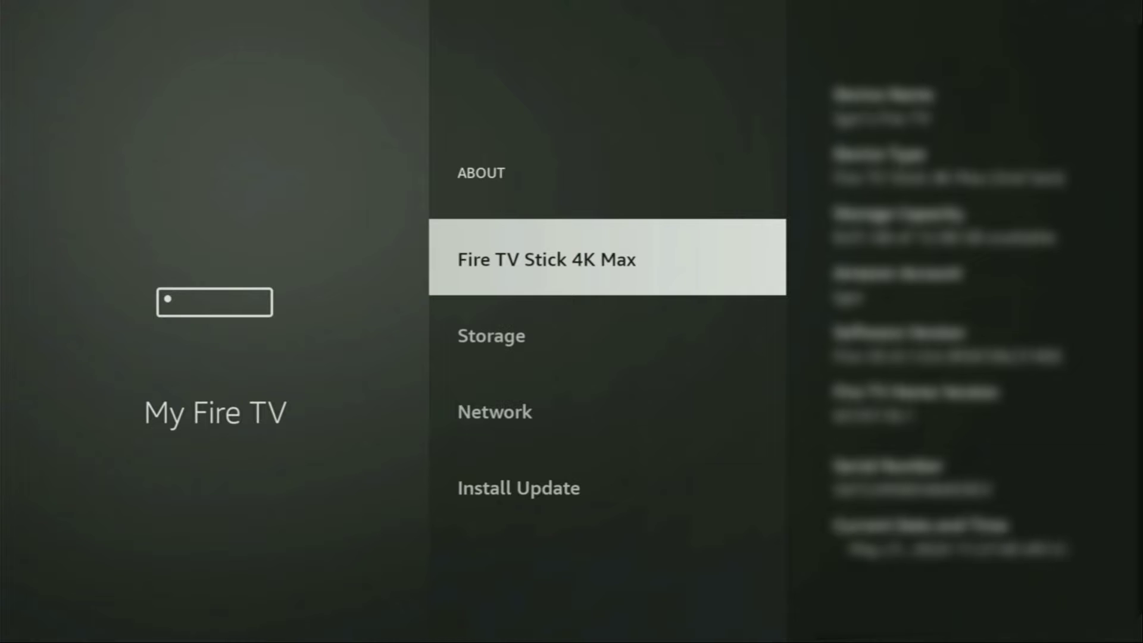
key("Escape")
key("Down")
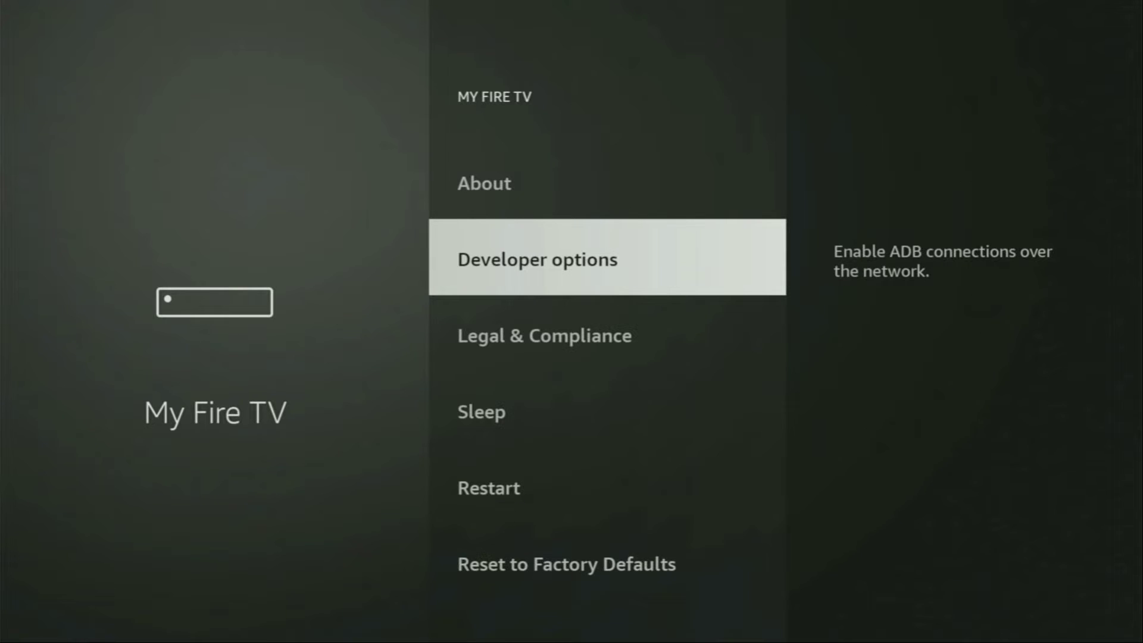
key("Return")
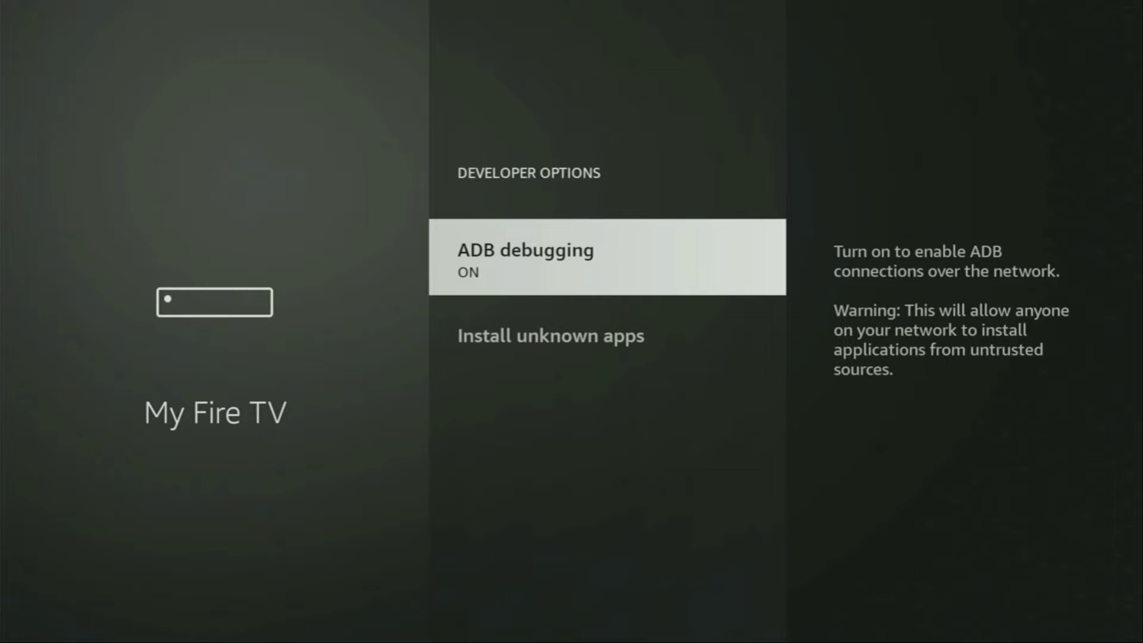
key("Return")
key("Return")
key("Down")
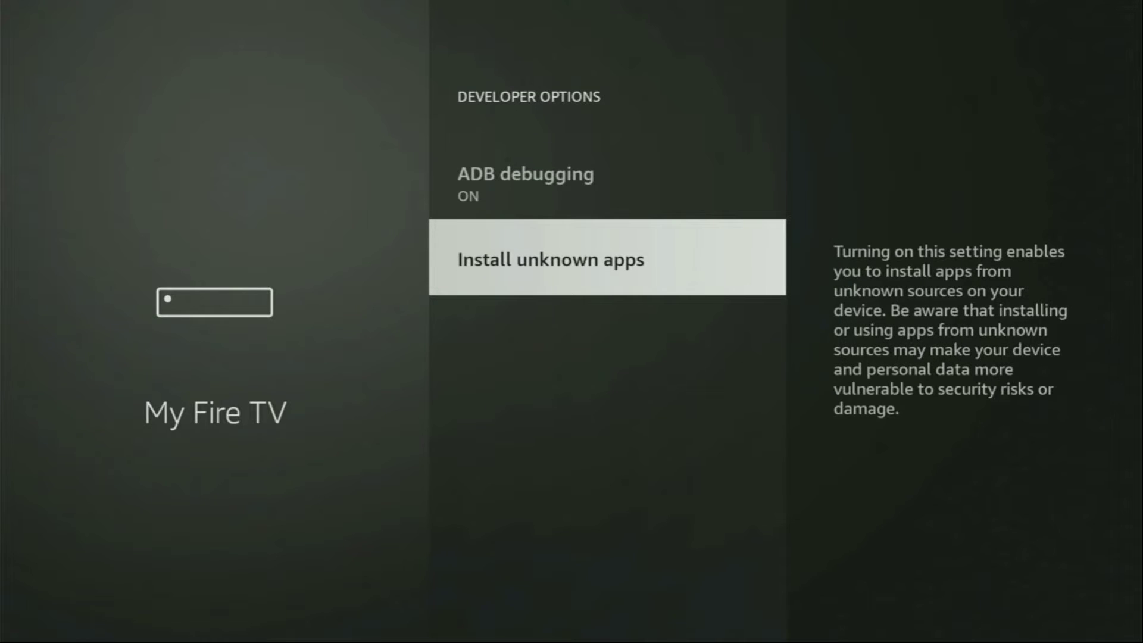
key("Return")
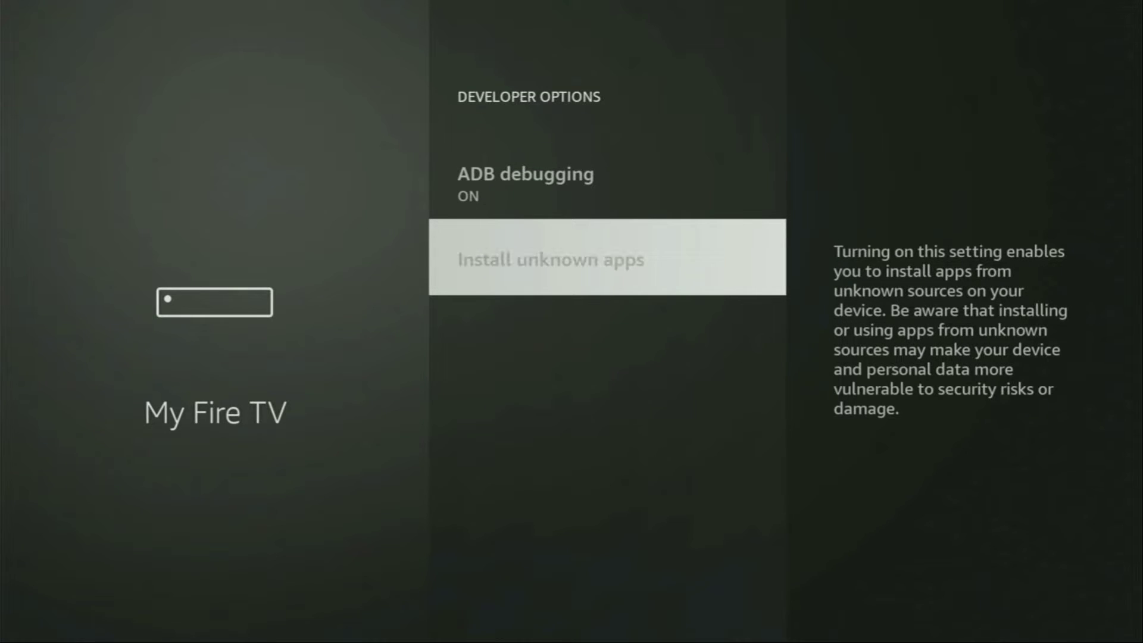
key("Down")
key("Down")
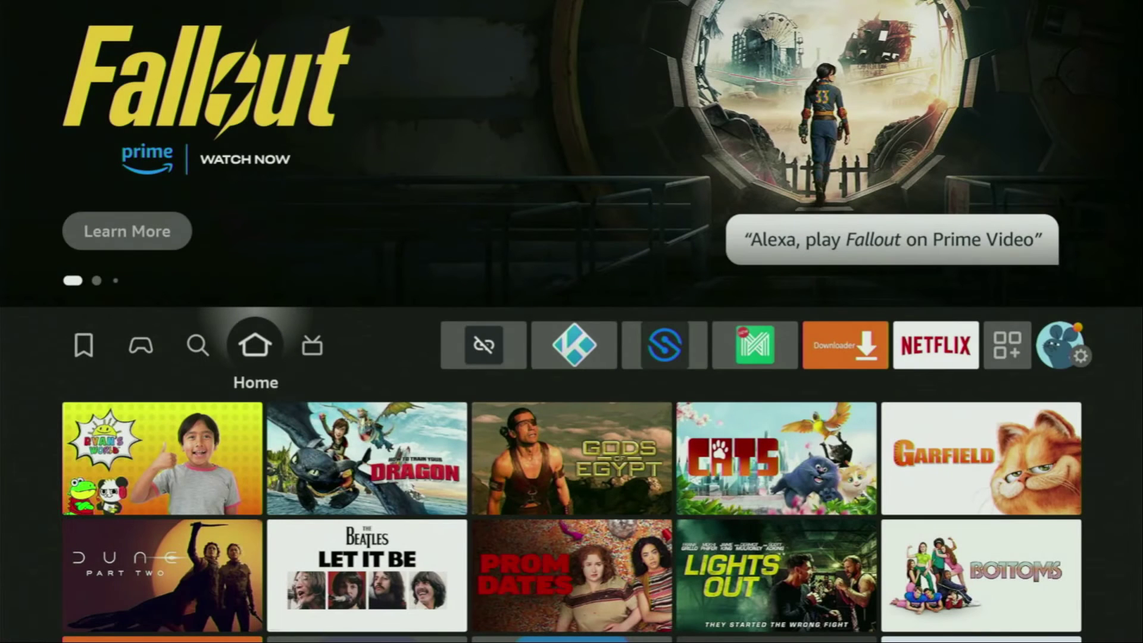
Launch NordVPN from Your Apps & Channels
key("Right")
key("Right")
key("Right")
key("Right")
key("Right")
key("Right")
key("Right")
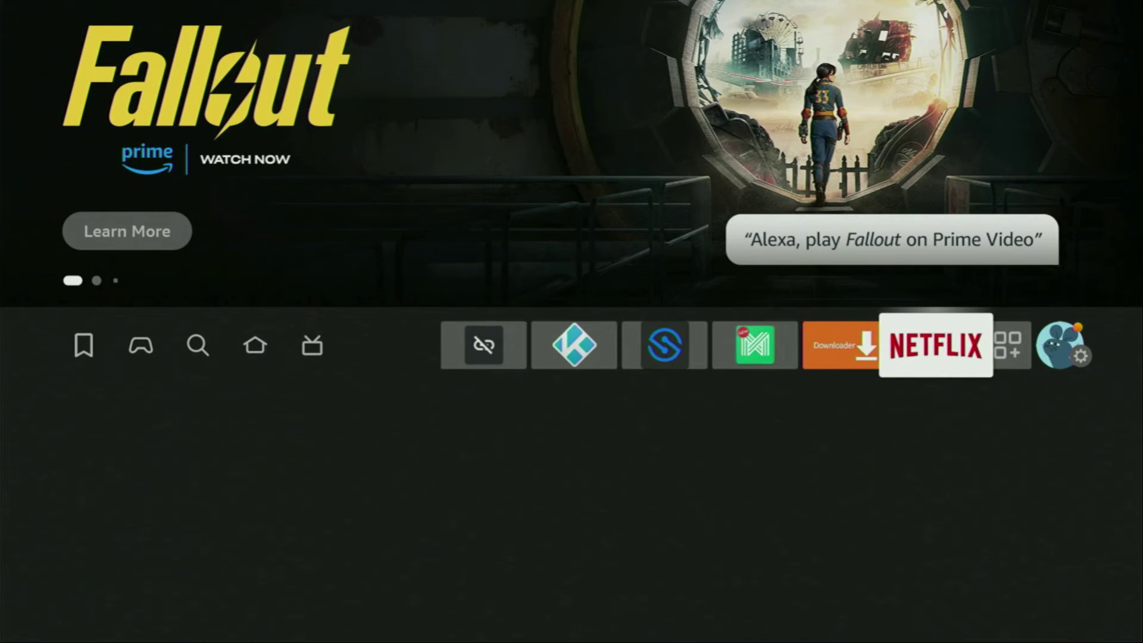
key("Right")
key("Return")
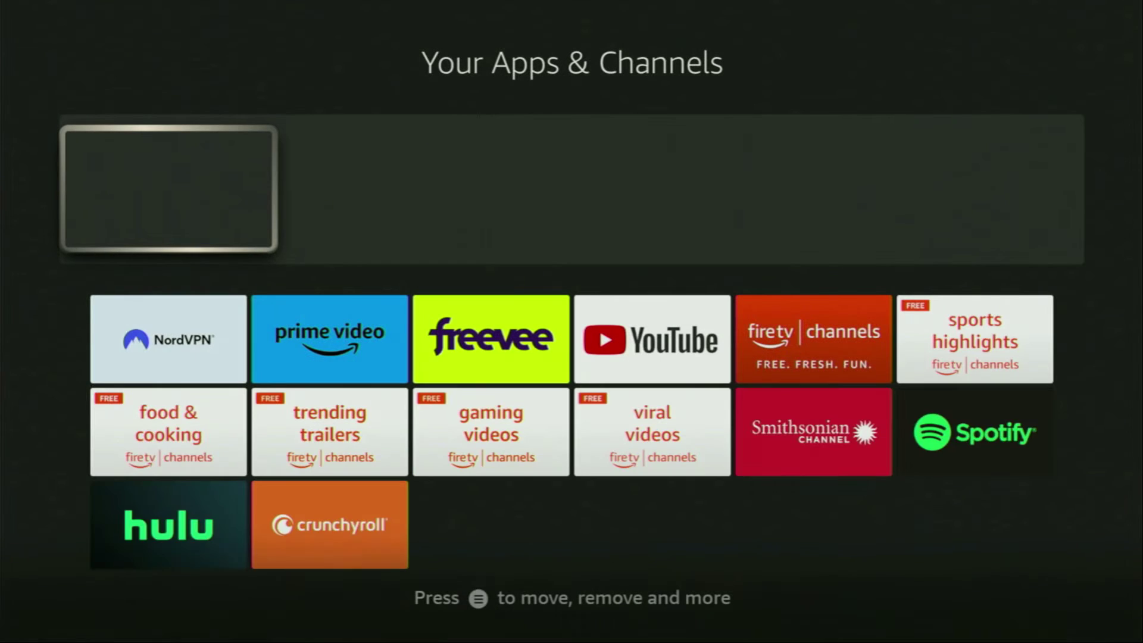
key("Right")
key("Right")
key("Right")
key("Right")
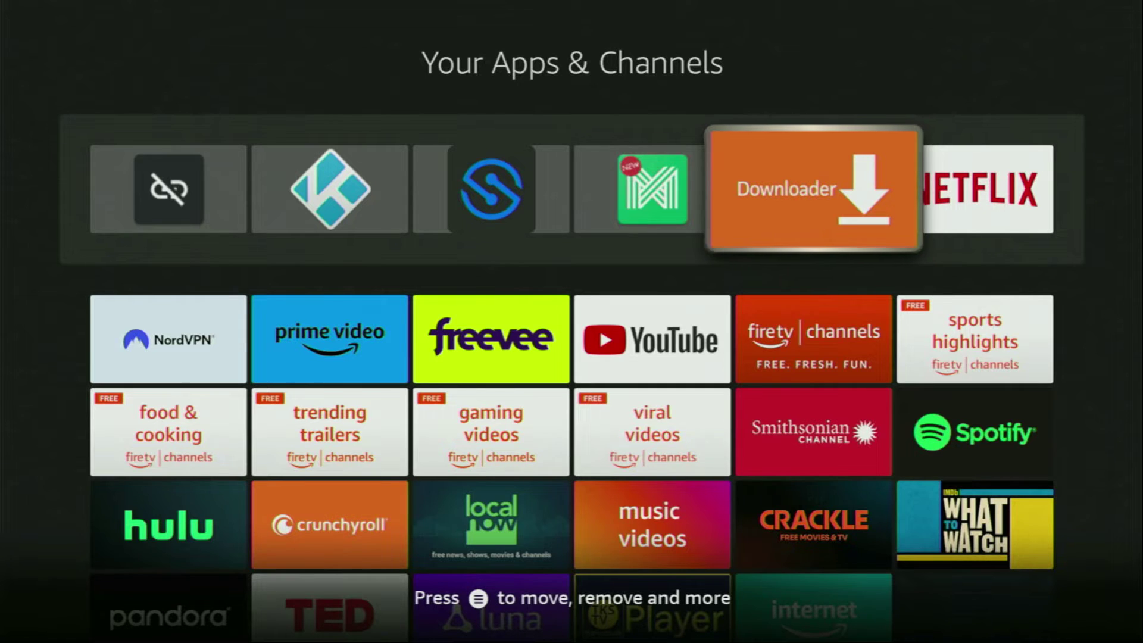
key("Down")
key("Left")
key("Left")
key("Left")
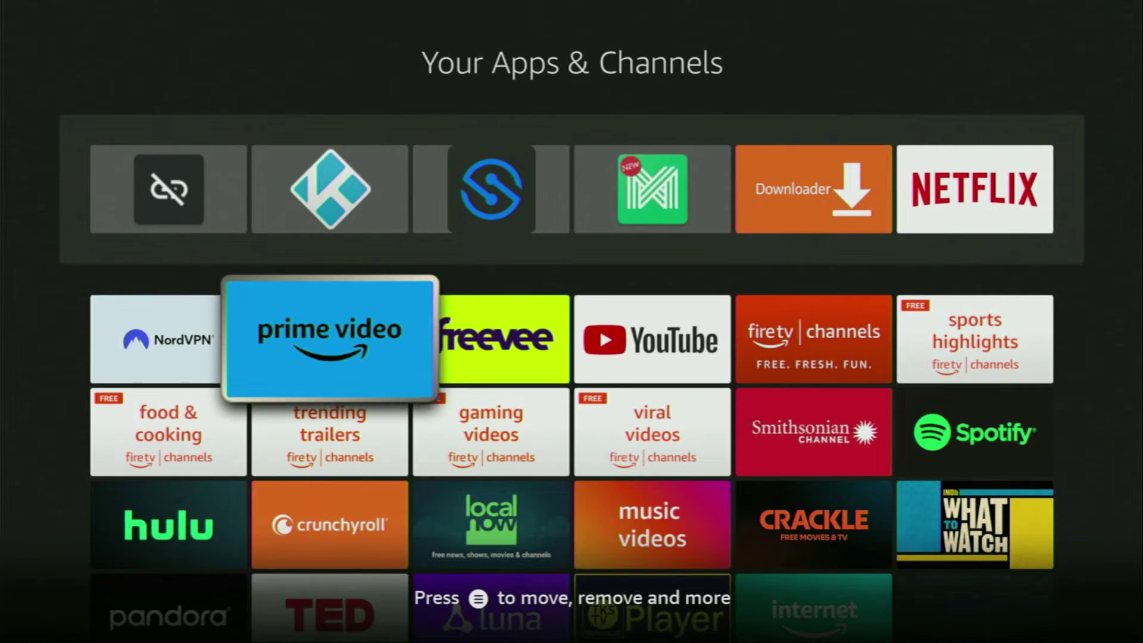
key("Left")
key("Return")
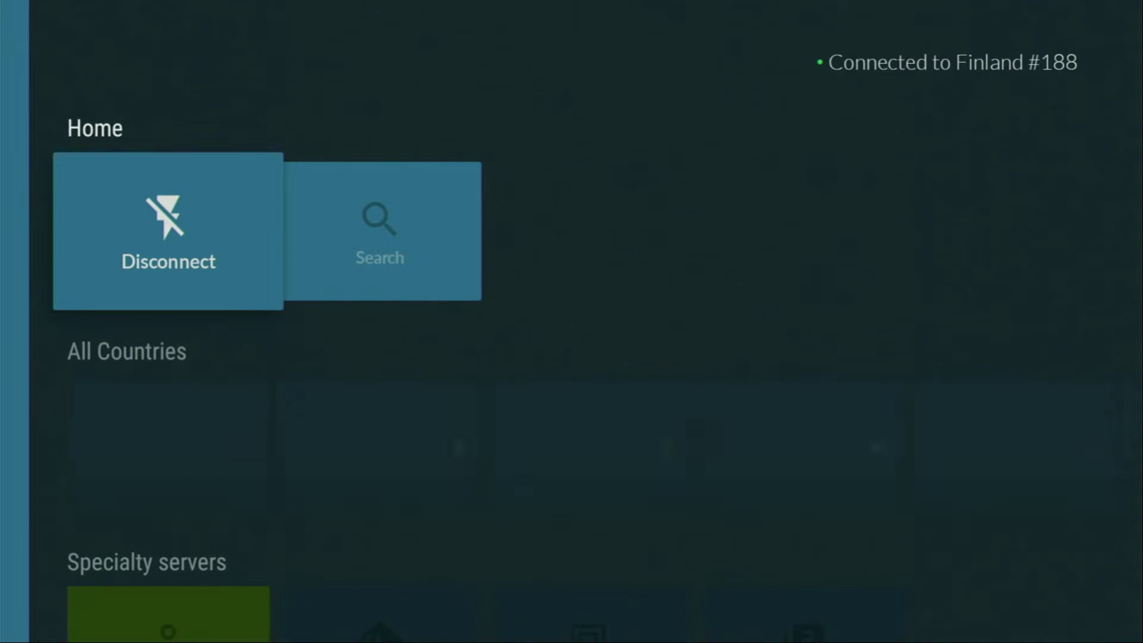
Connect the VPN to Cyprus #44 from the All Countries row
key("Down")
key("Right")
key("Right")
key("Right")
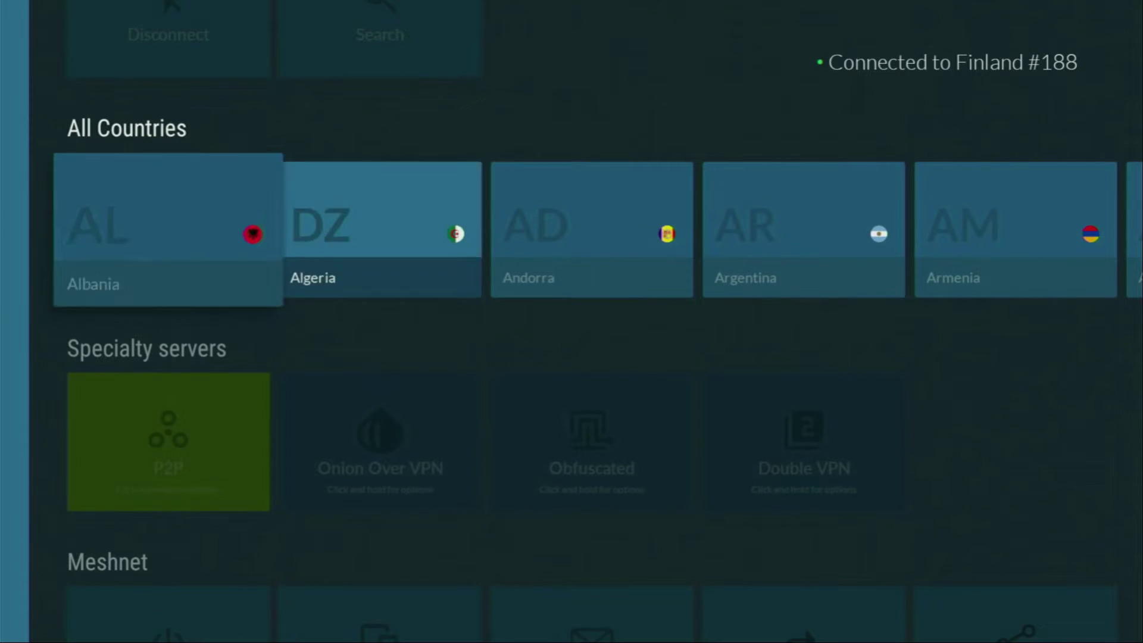
key("Right")
key("Right")
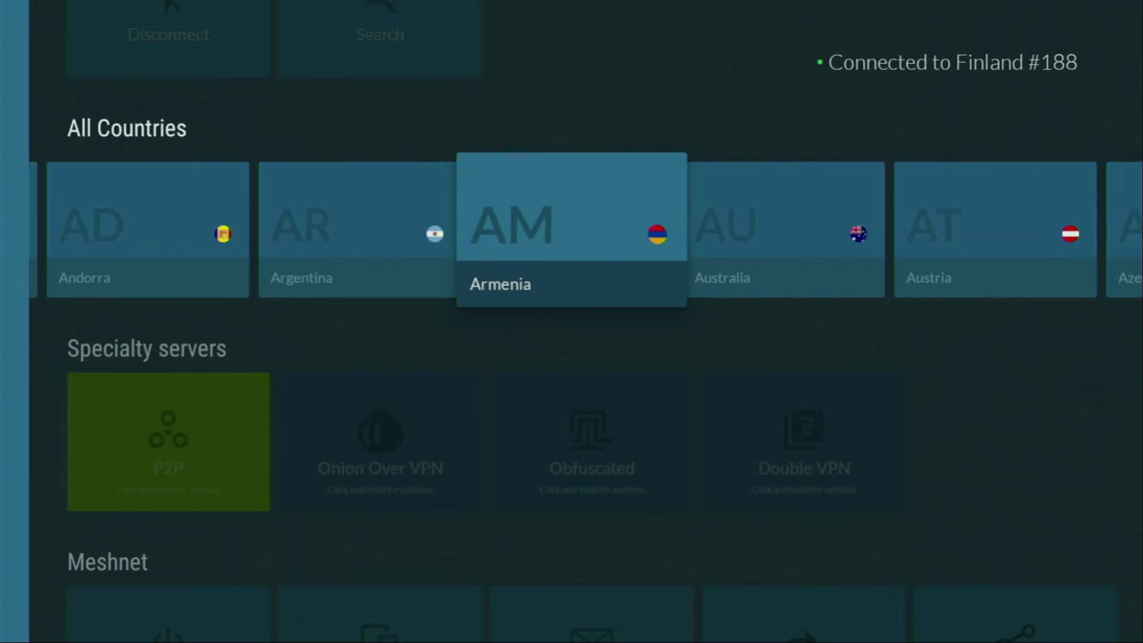
key("Right")
key("Right")
key("Right")
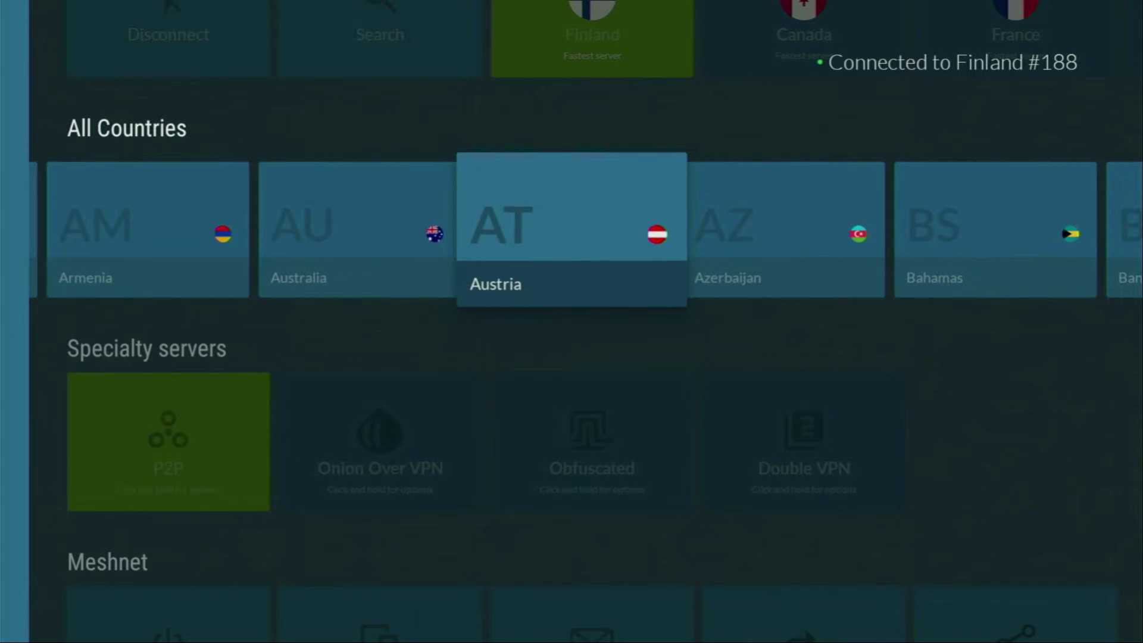
key("Right")
key("Right")
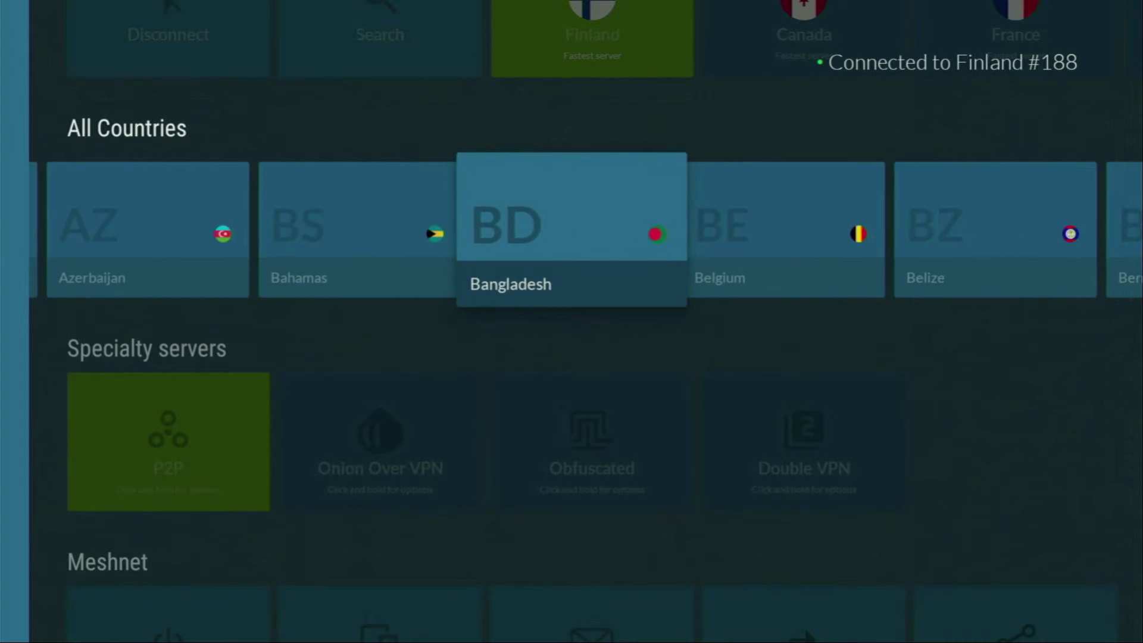
key("Right")
key("Right")
key("Right")
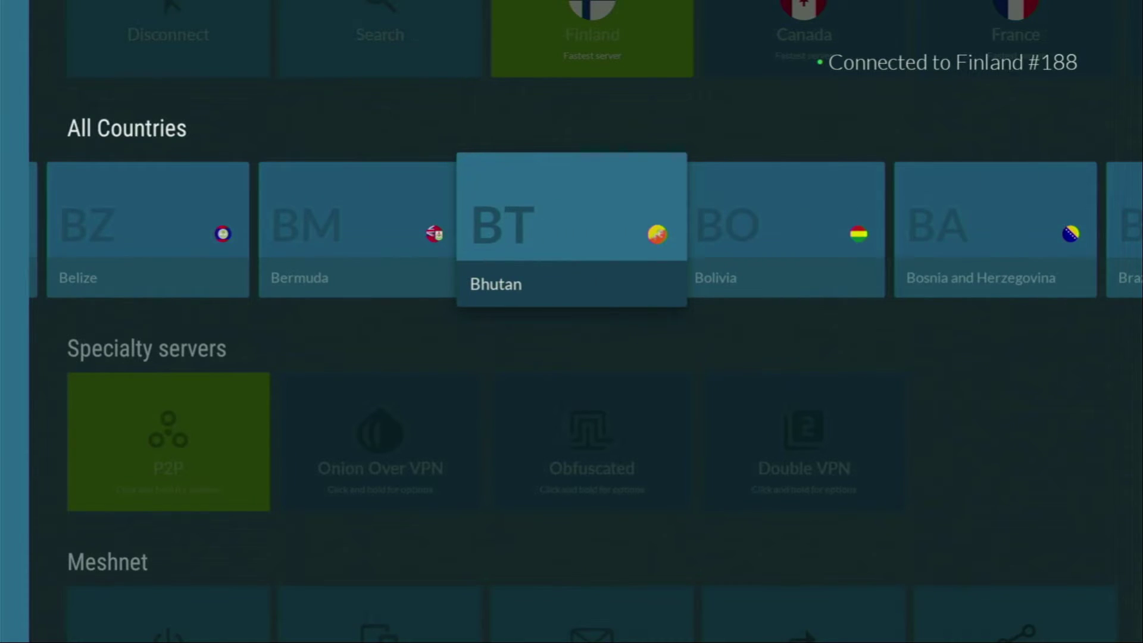
key("Right")
key("Right")
key("Right")
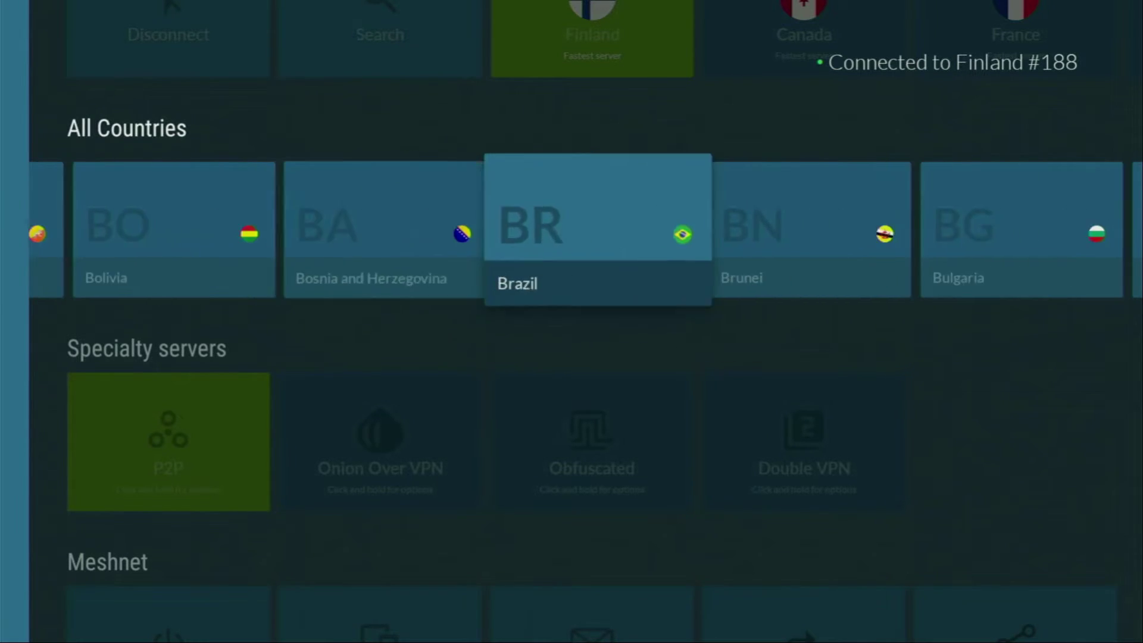
key("Right")
key("Right")
key("Right")
key("Right")
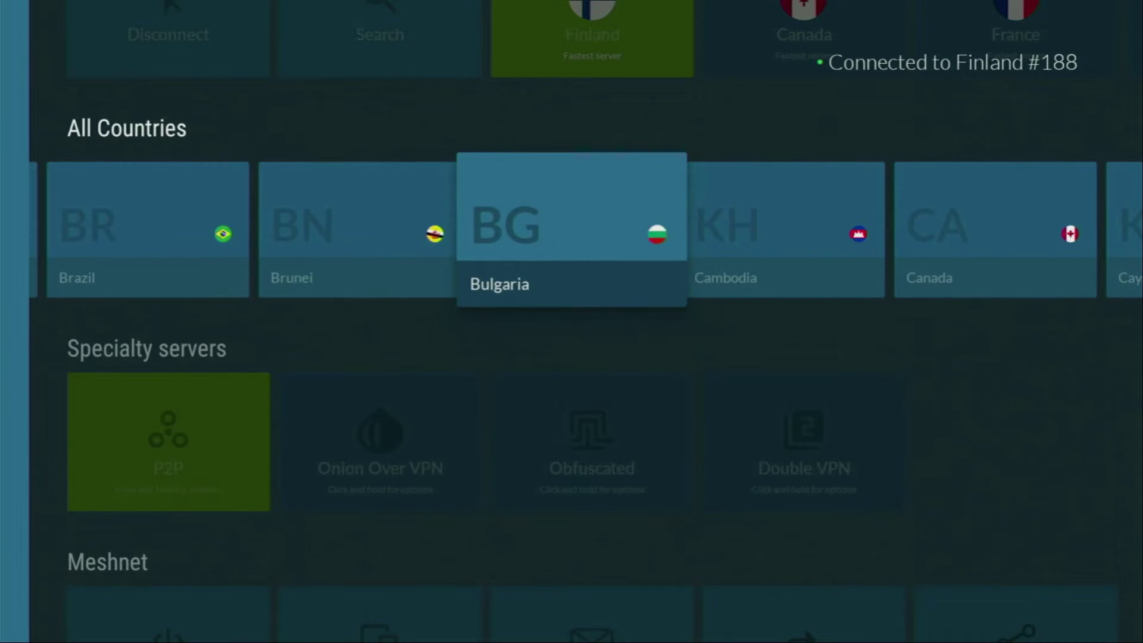
key("Right")
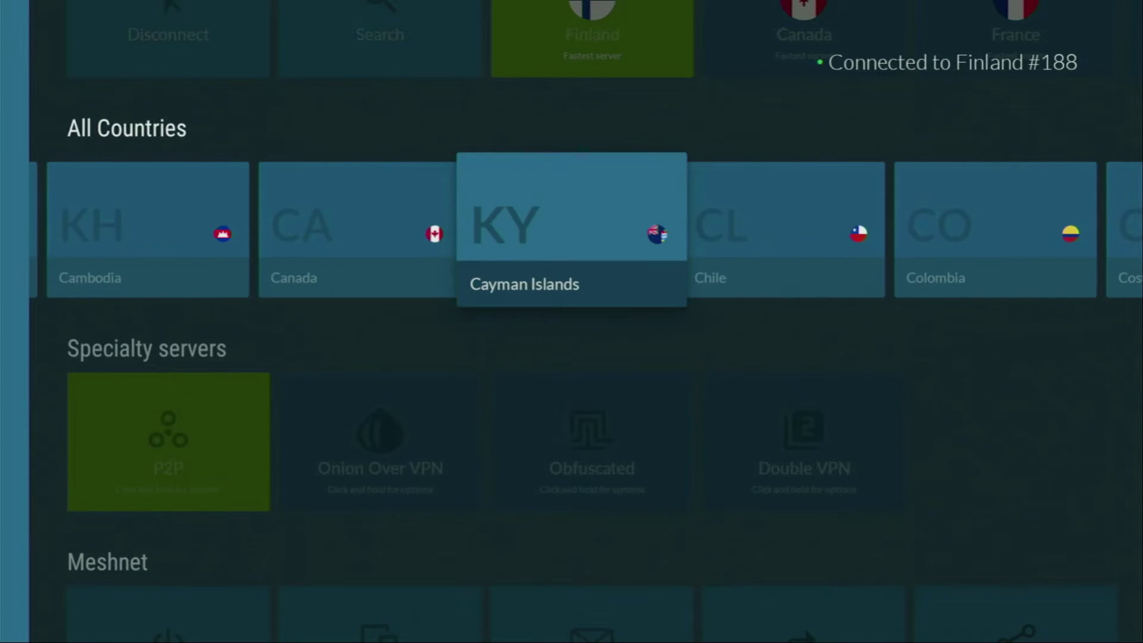
key("Right")
key("Right")
key("Right")
key("Right")
key("Right")
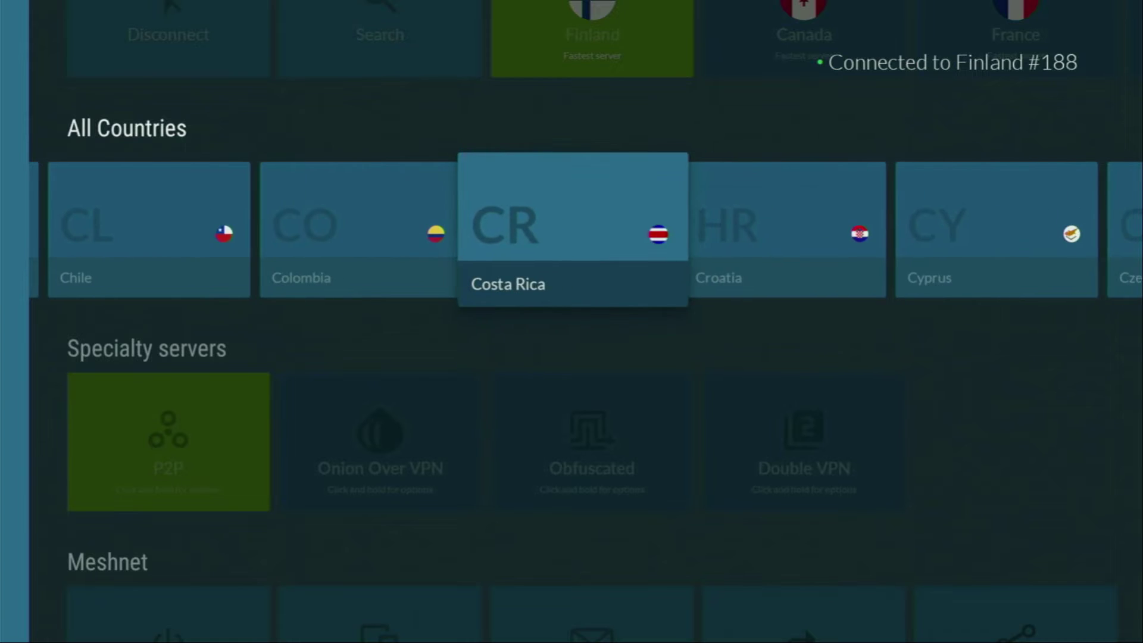
key("Return")
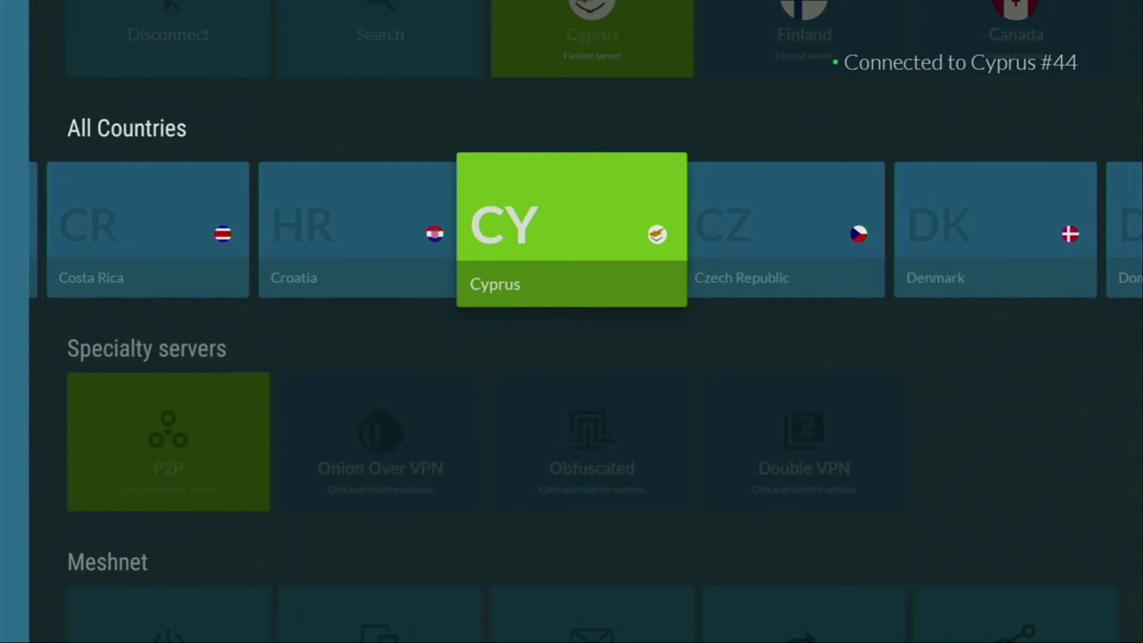
Browse further along the All Countries list
key("Right")
key("Right")
key("Right")
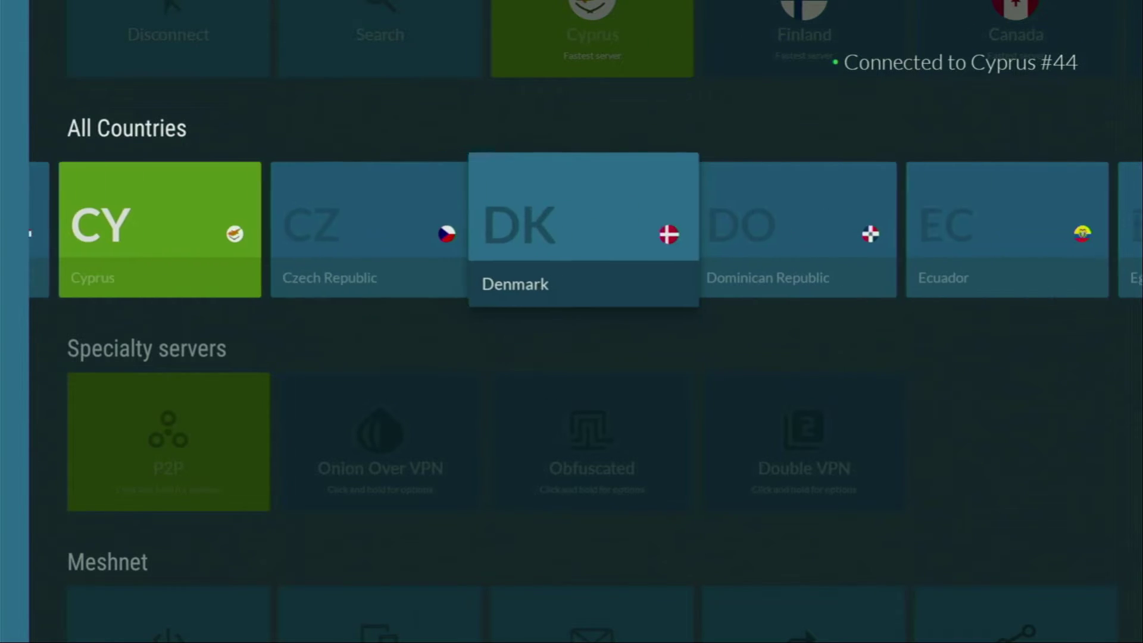
key("Right")
key("Right")
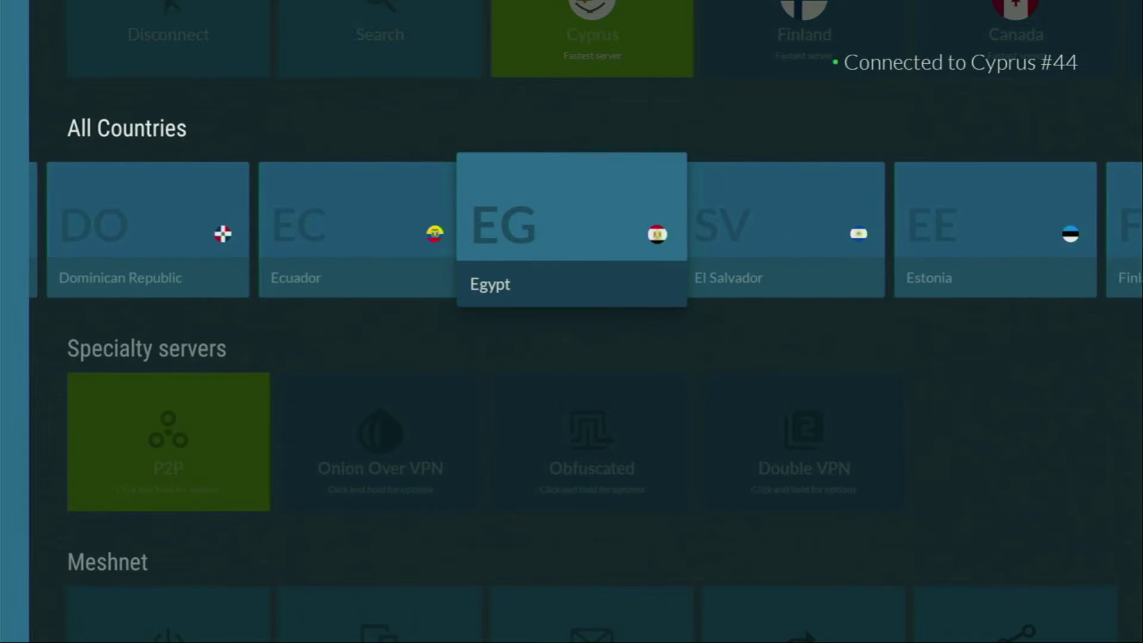
key("Right")
key("Right")
key("Right")
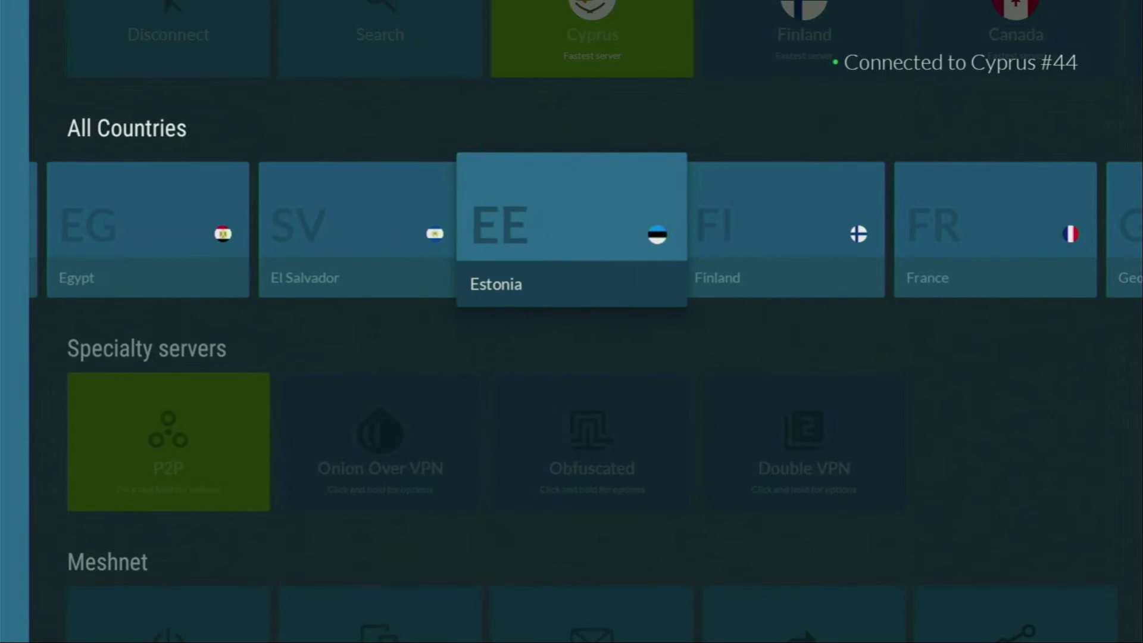
key("Right")
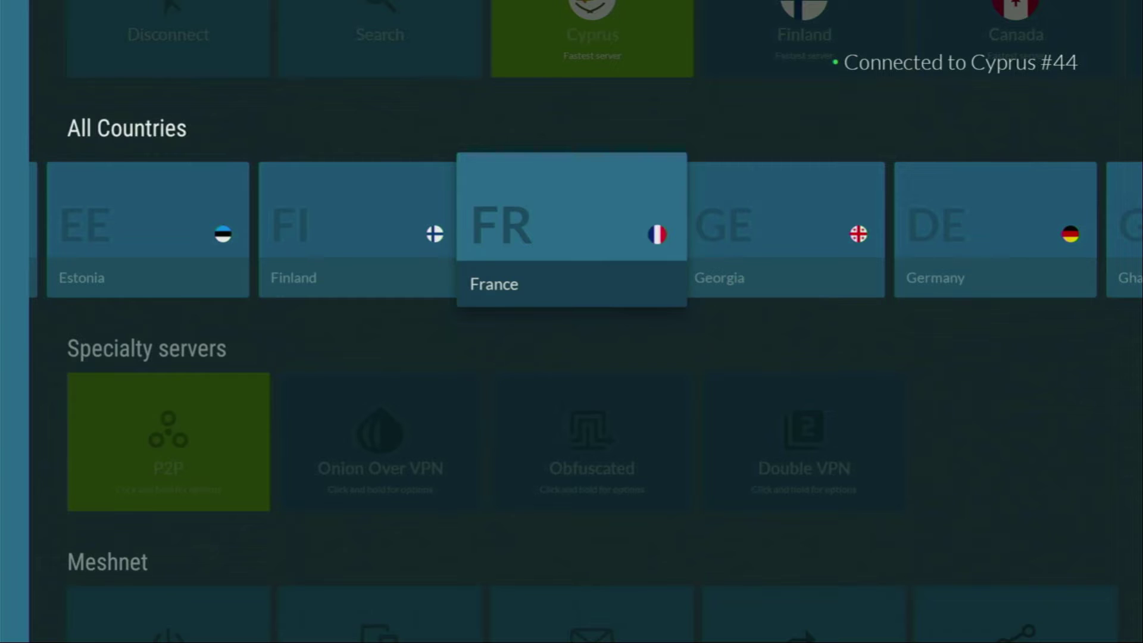
key("Right")
key("Right")
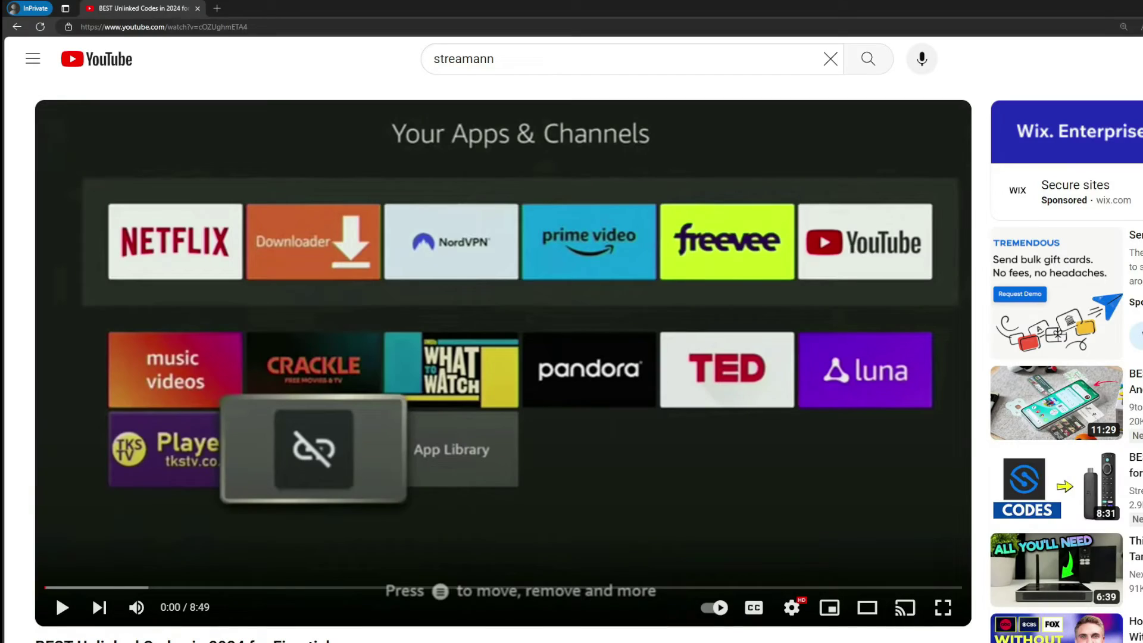
Expand the description and open the pinned comment's topvpnoffer.com link in a new tab
scroll(413, 520, "down", 7)
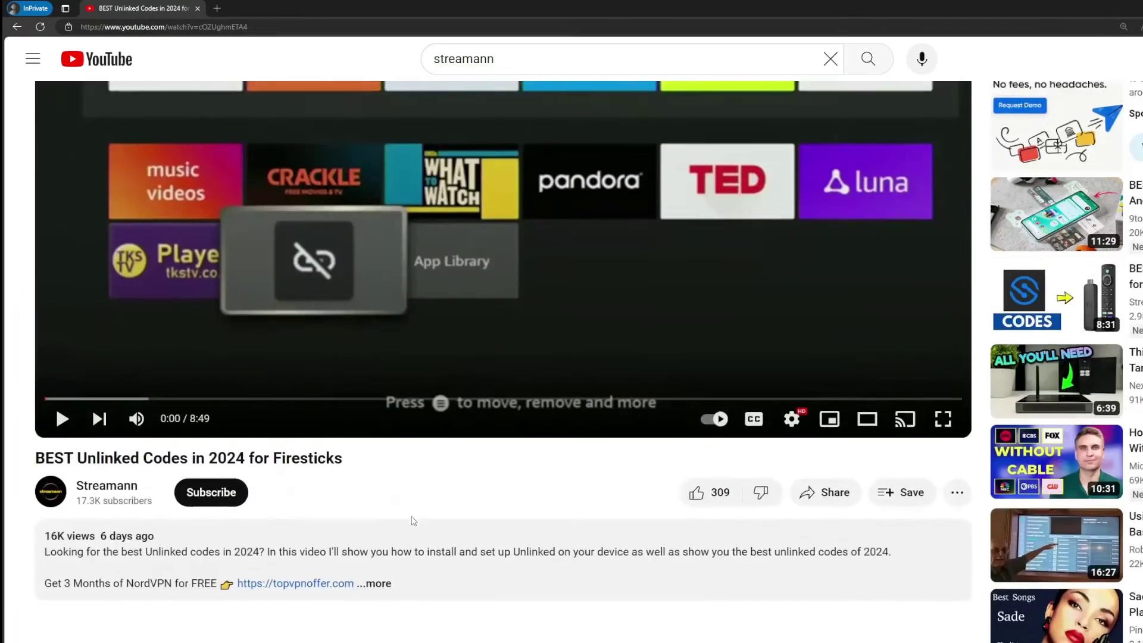
left_click(388, 365)
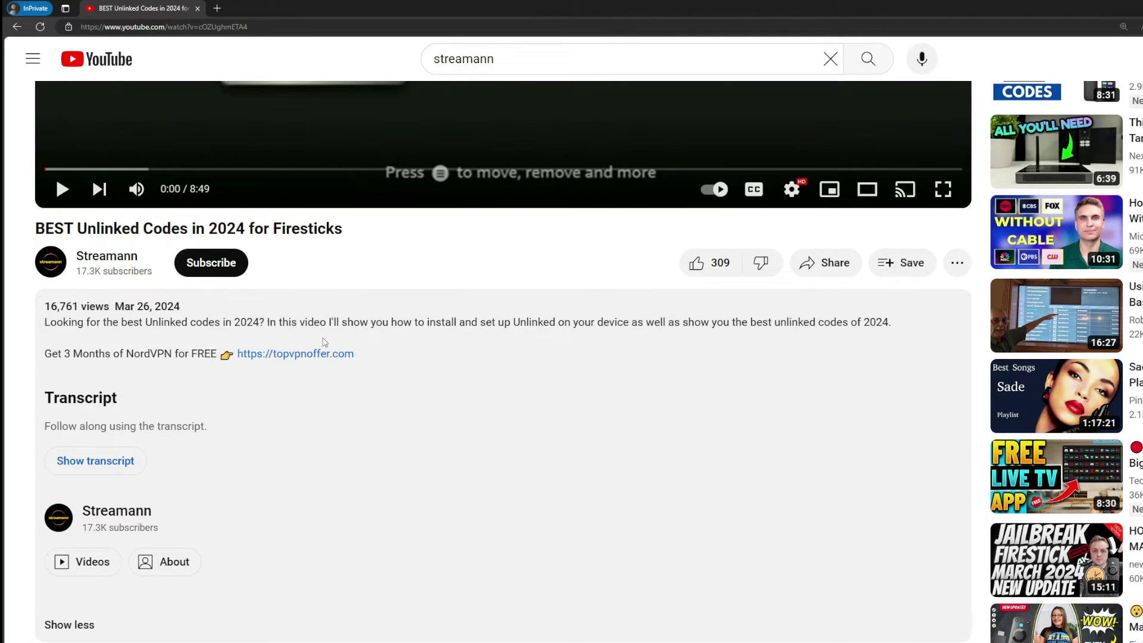
scroll(277, 369, "down", 5)
left_click_drag(390, 513, 273, 513)
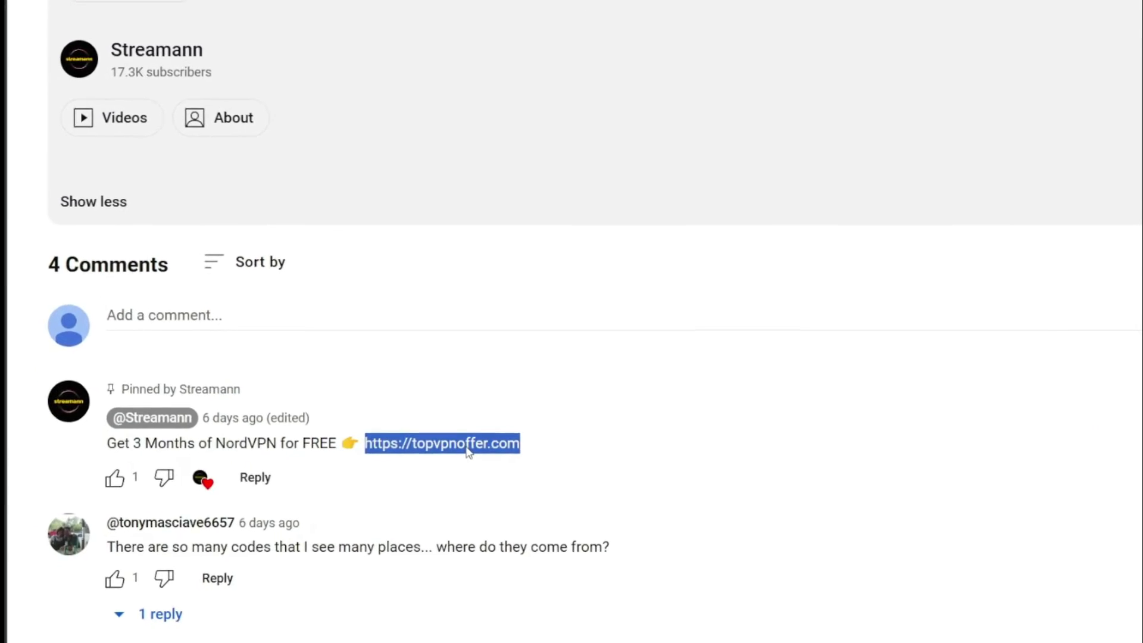
left_click(369, 465)
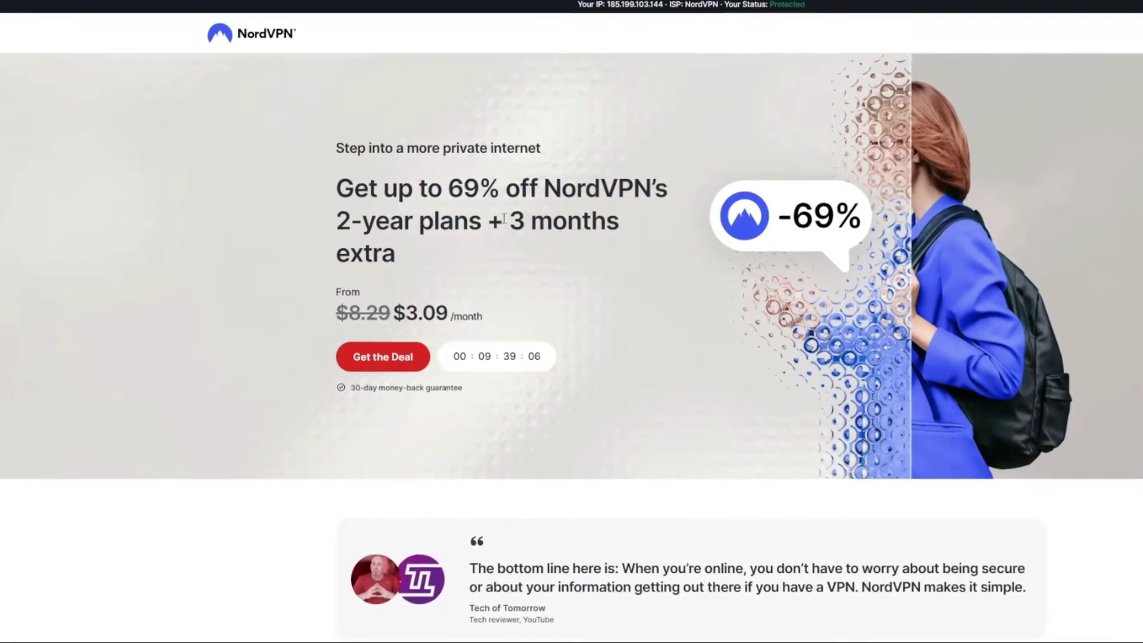
left_click_drag(506, 221, 622, 250)
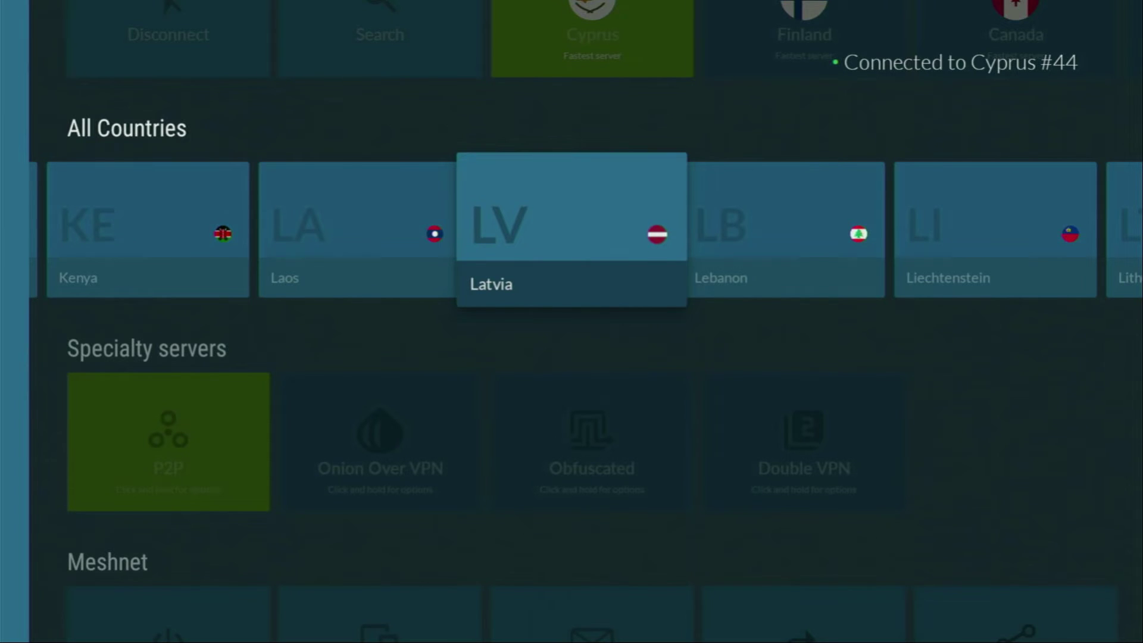
Browse past Latvia, return to the Cyprus tile, and exit NordVPN to home
key("Right")
key("Right")
key("Right")
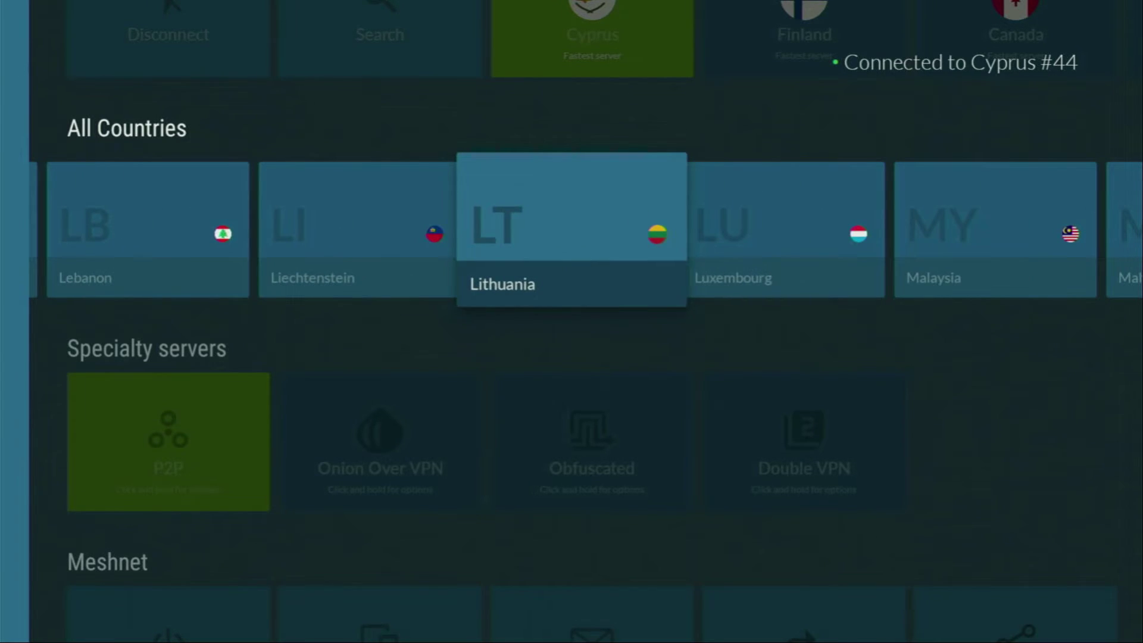
key("Right")
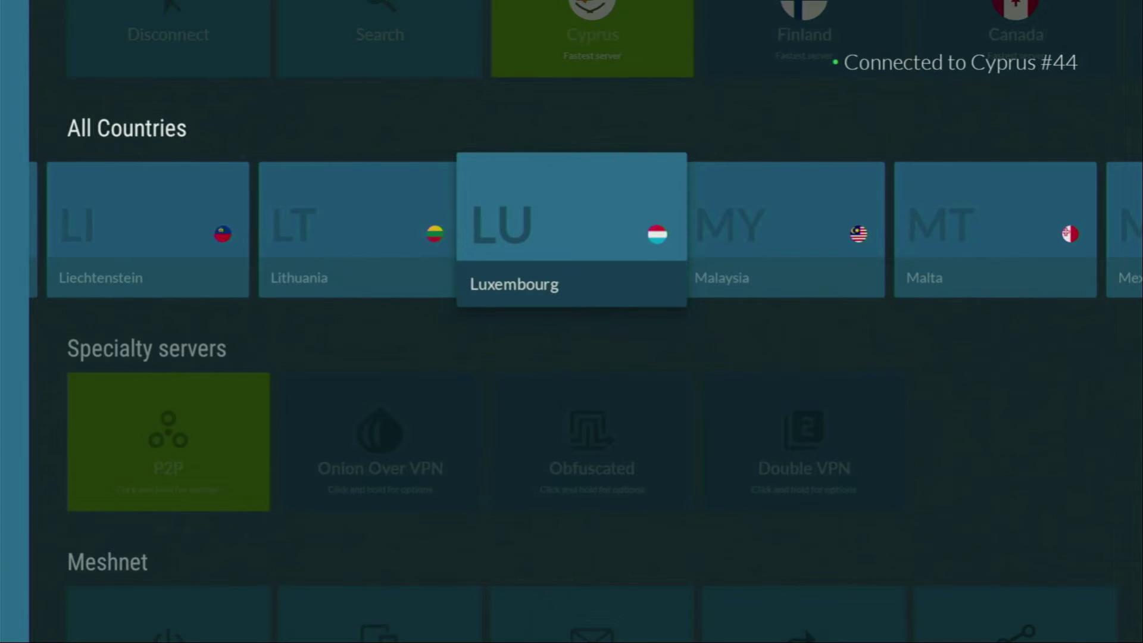
key("Right")
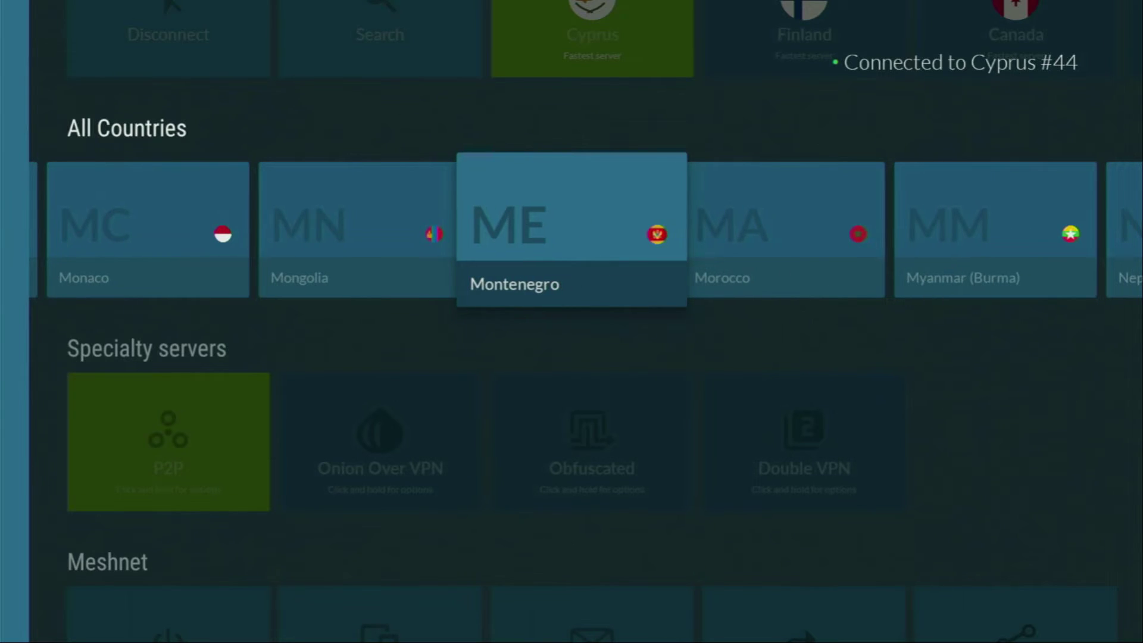
key("Right")
key("Right")
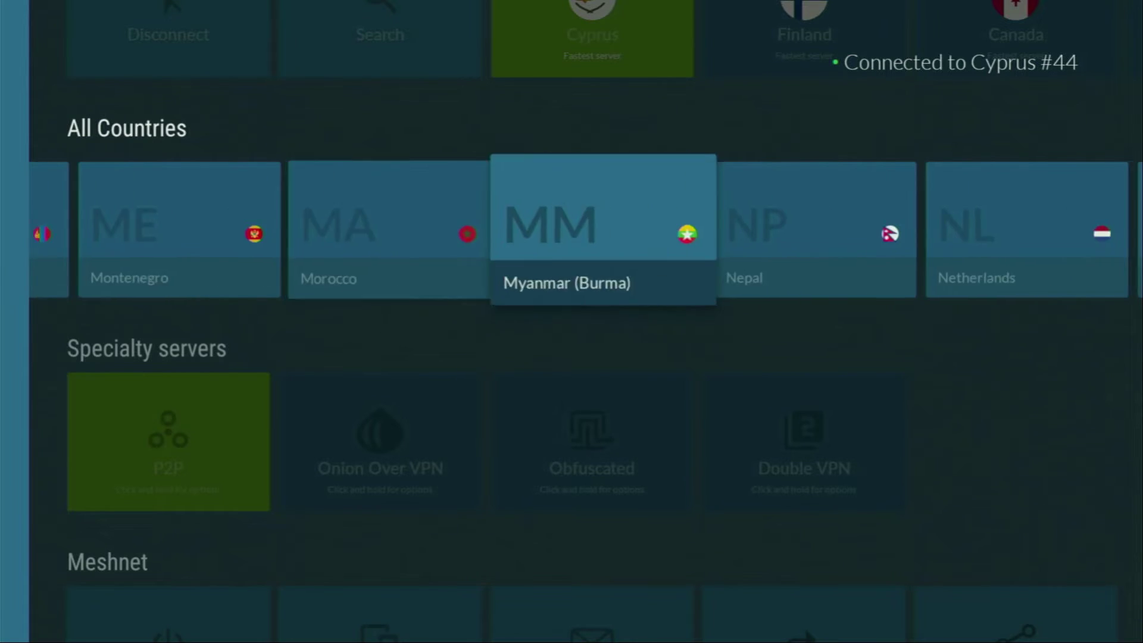
key("Up")
key("Right")
key("Right")
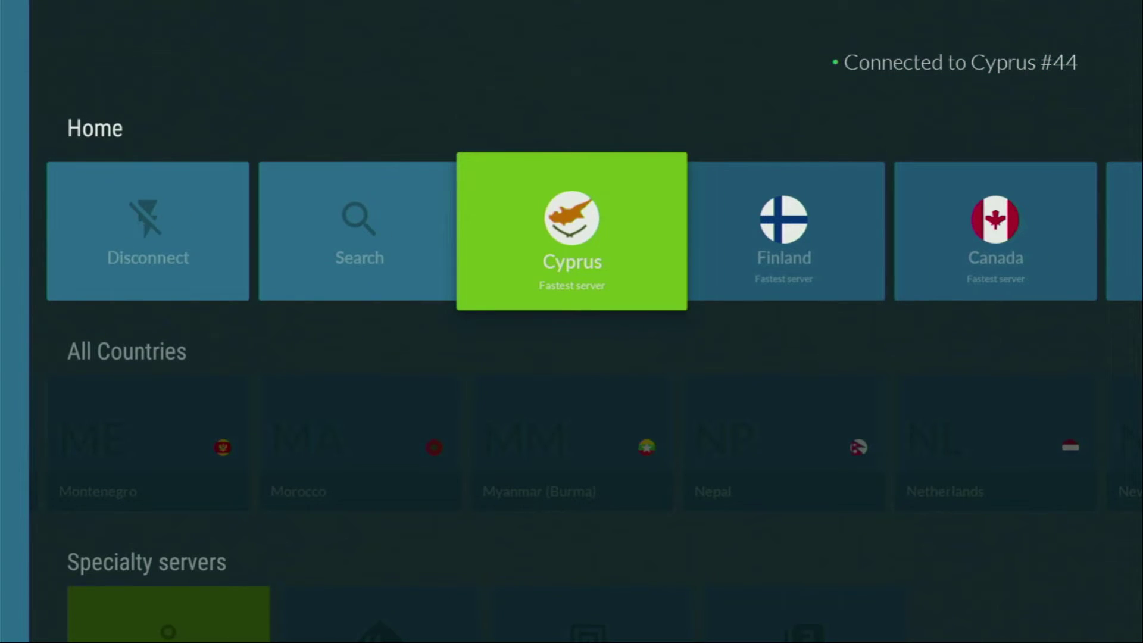
key("Escape")
key("Escape")
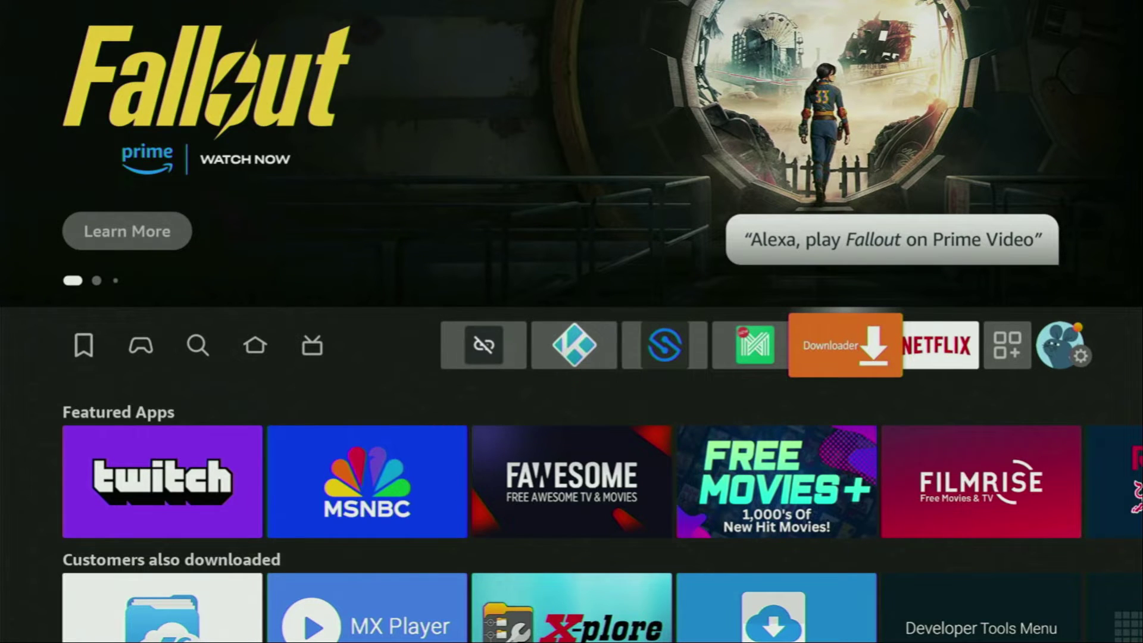
Launch Downloader and bring up the keyboard on its Home URL/short code field
key("Return")
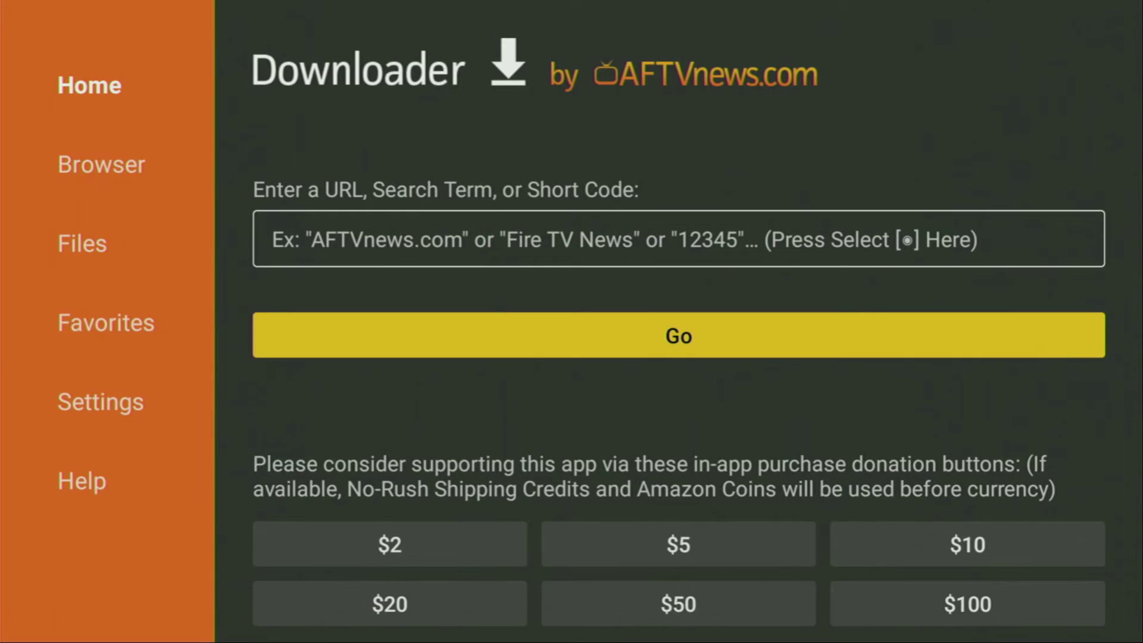
key("Left")
key("Up")
key("Up")
key("Up")
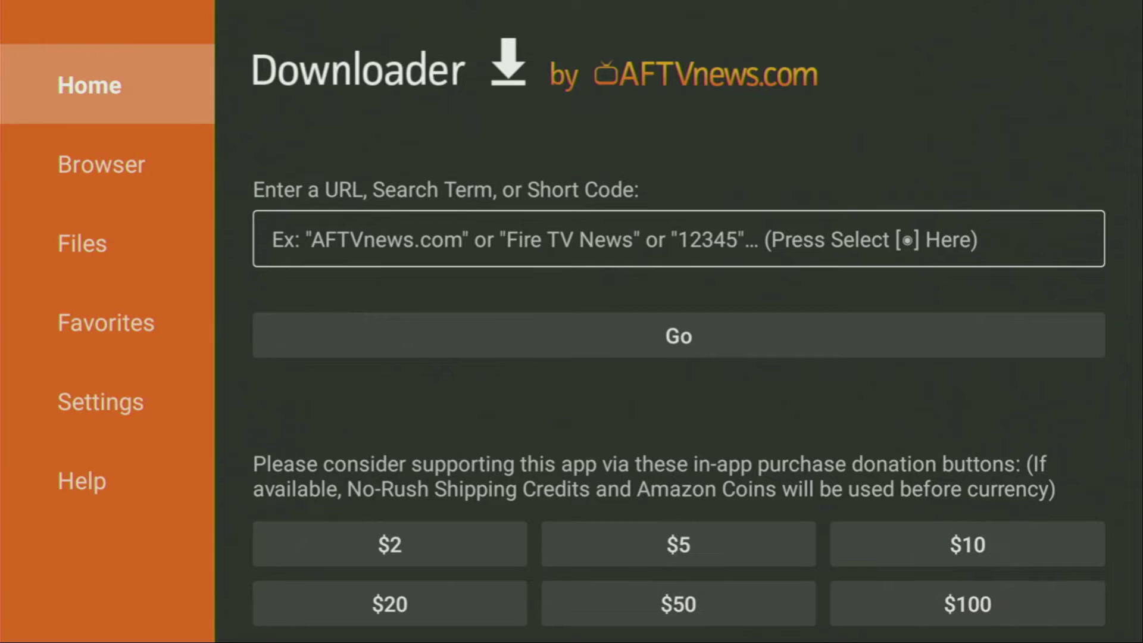
key("Right")
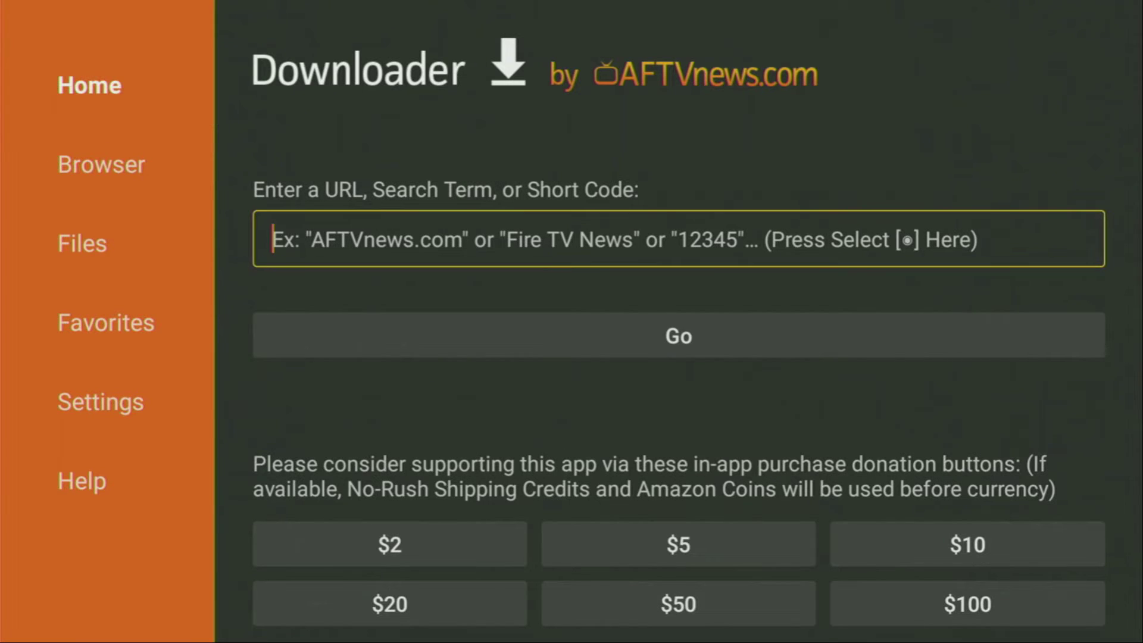
key("Left")
key("Up")
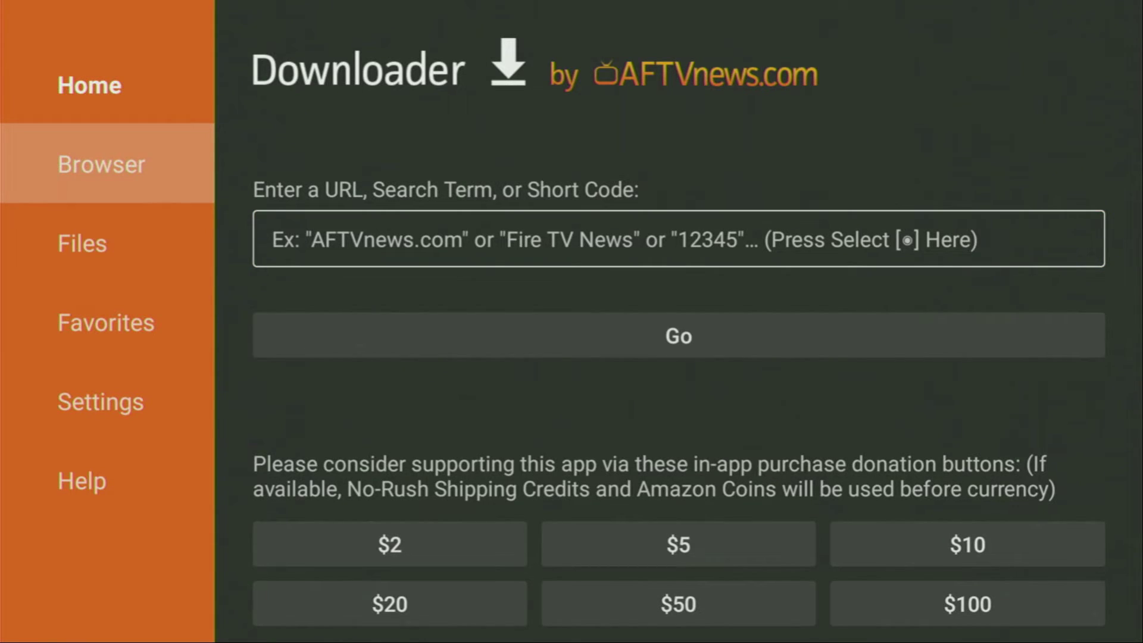
key("Up")
key("Right")
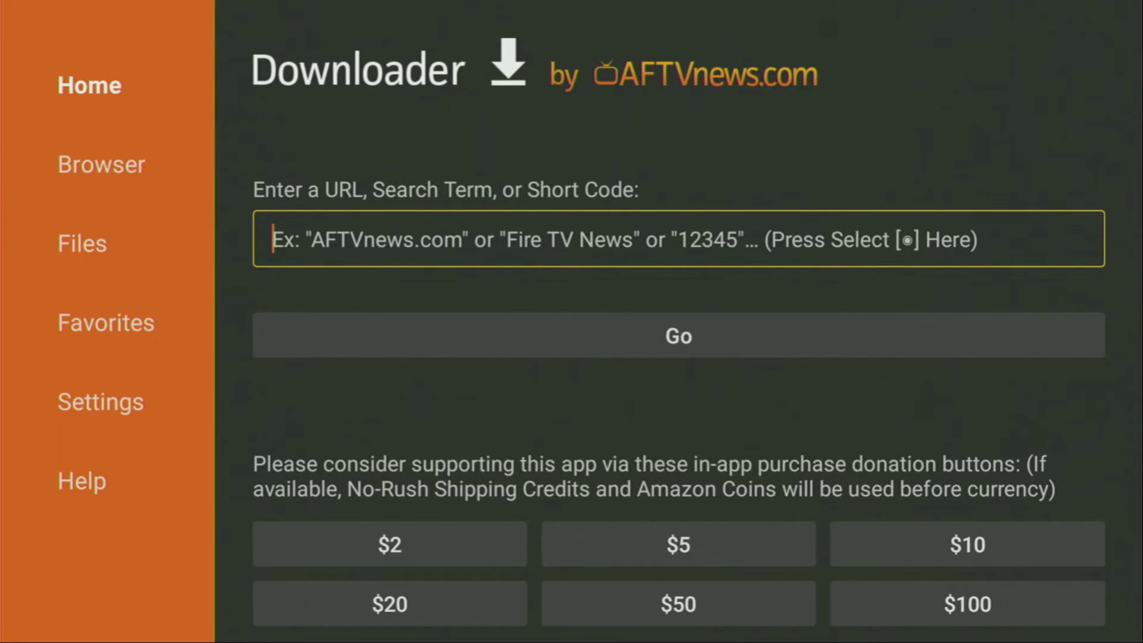
key("Return")
key("Right")
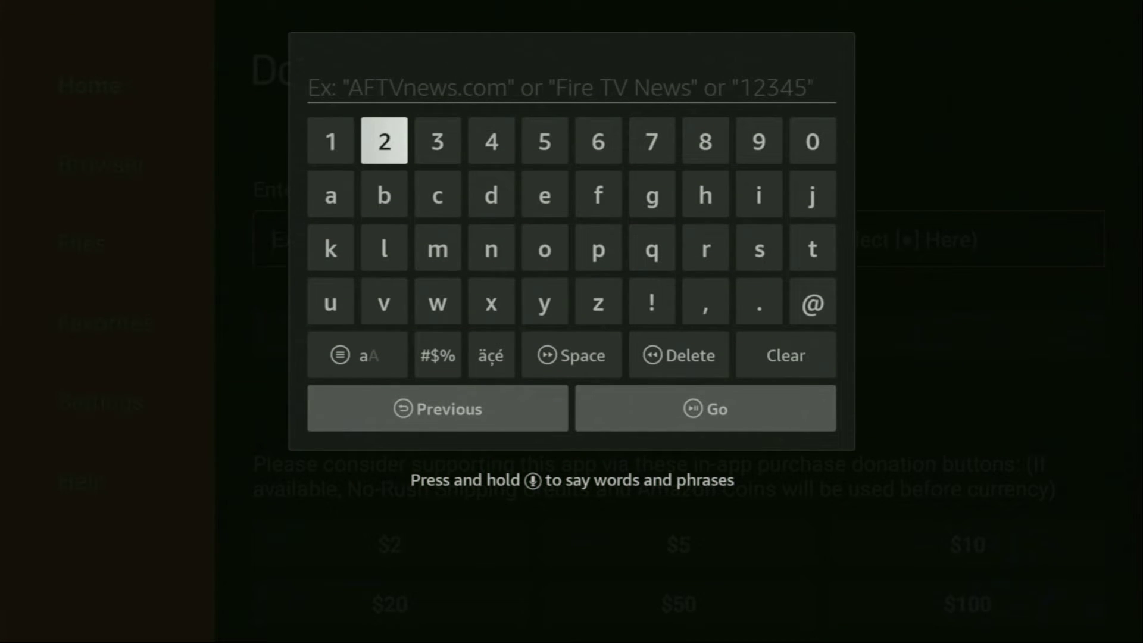
Enter short code 28907 and submit it with Go
key("Return")
key("Left")
key("Left")
key("Left")
key("Left")
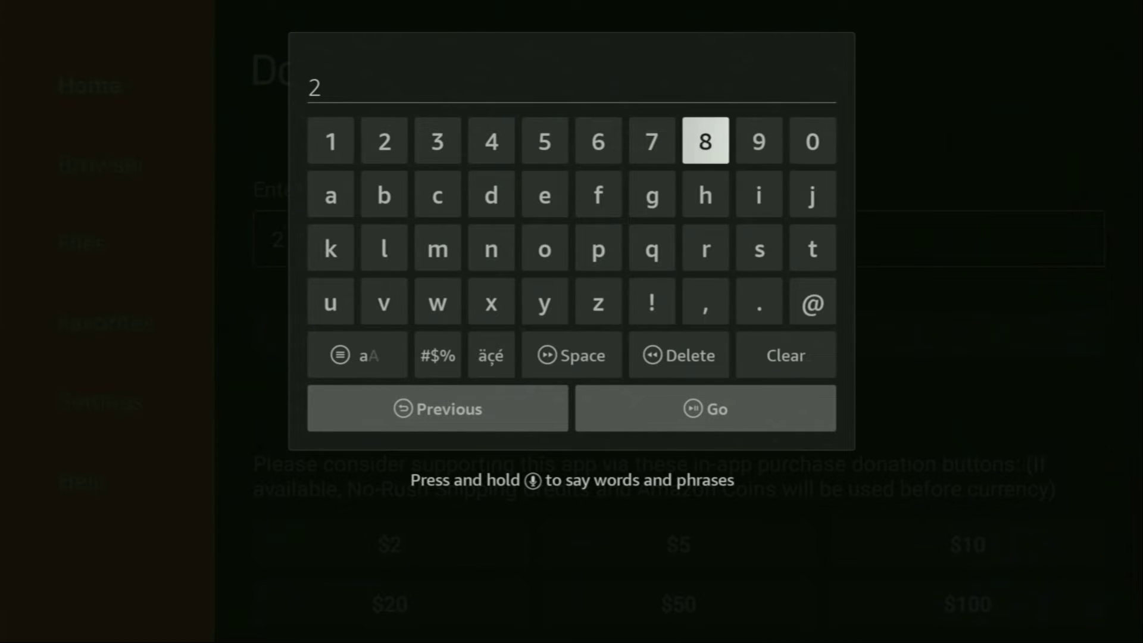
key("Return")
key("Right")
key("Return")
key("Right")
key("Return")
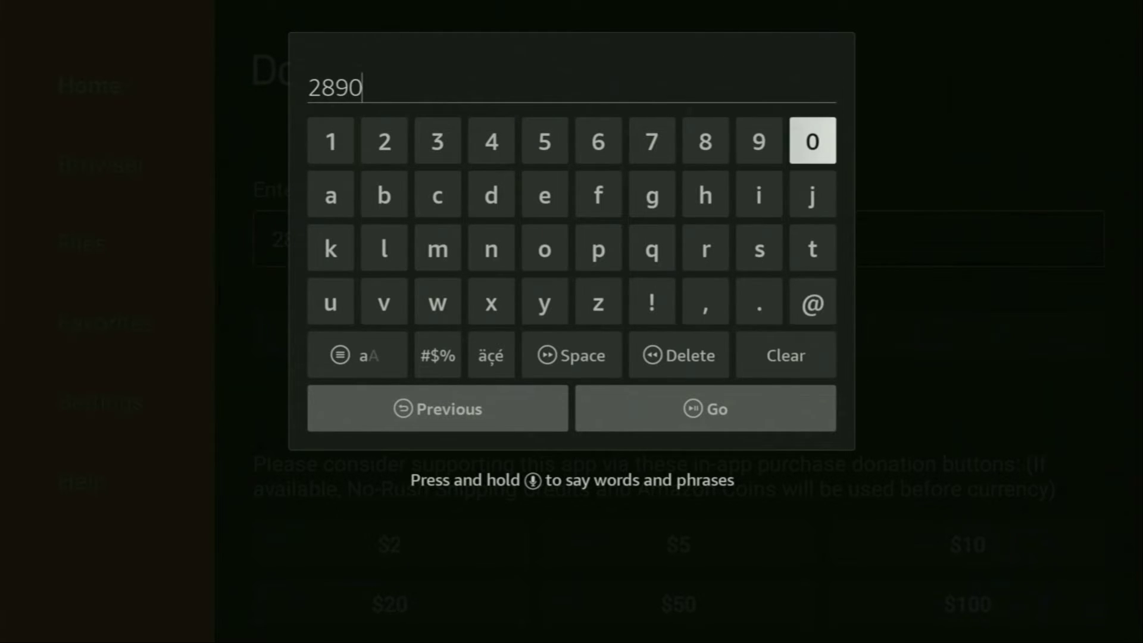
key("Left")
key("Left")
key("Left")
key("Return")
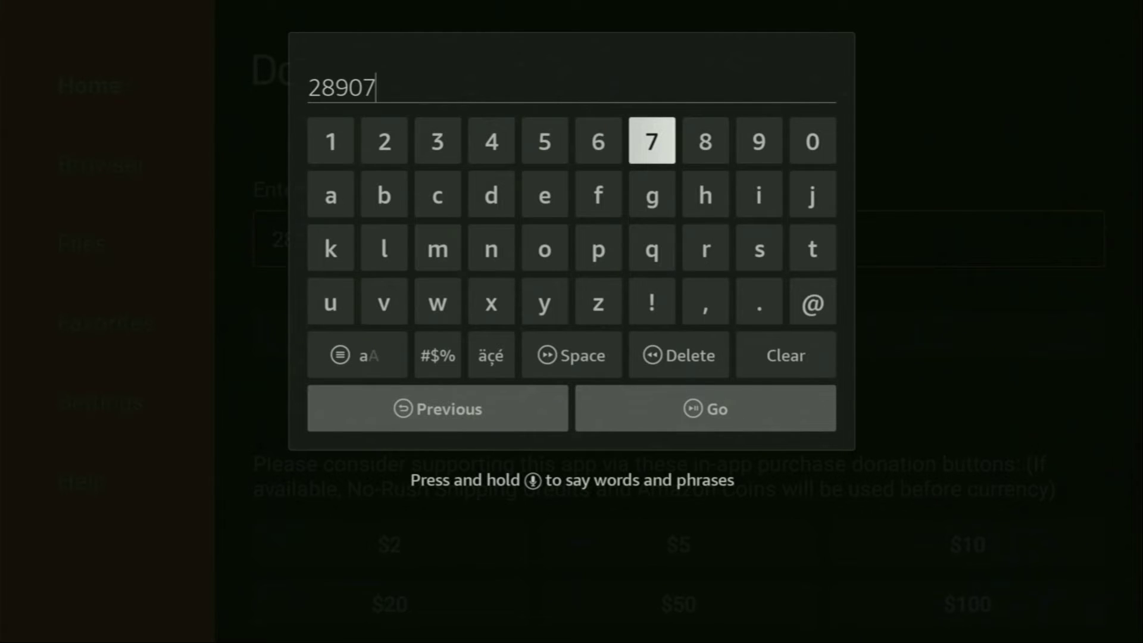
key("Down")
key("Down")
key("Down")
key("Down")
key("Down")
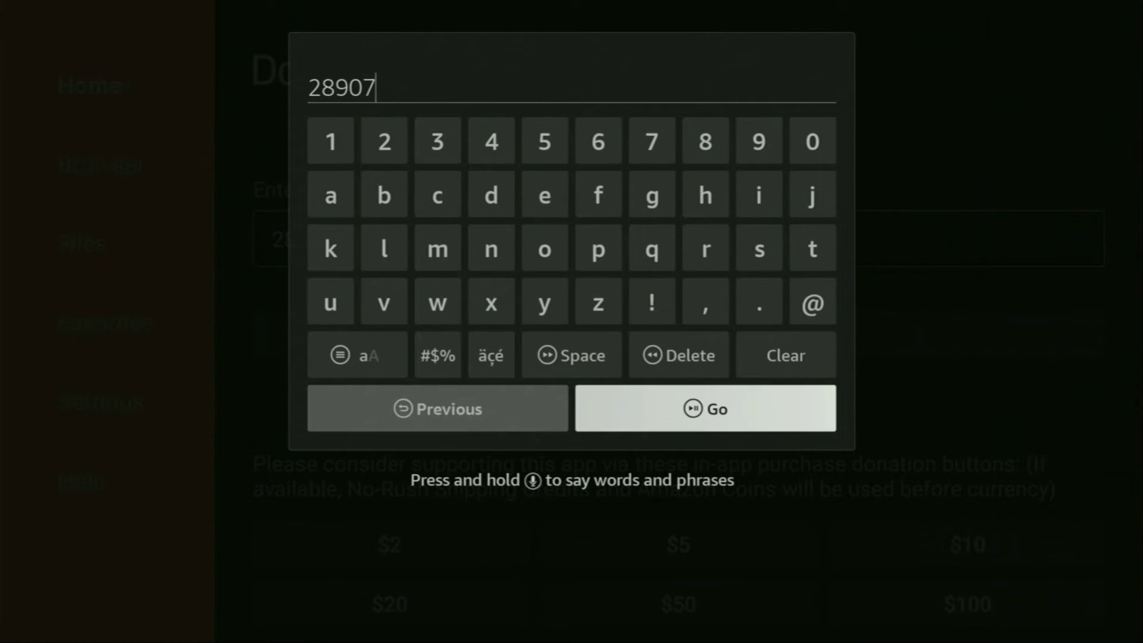
key("Return")
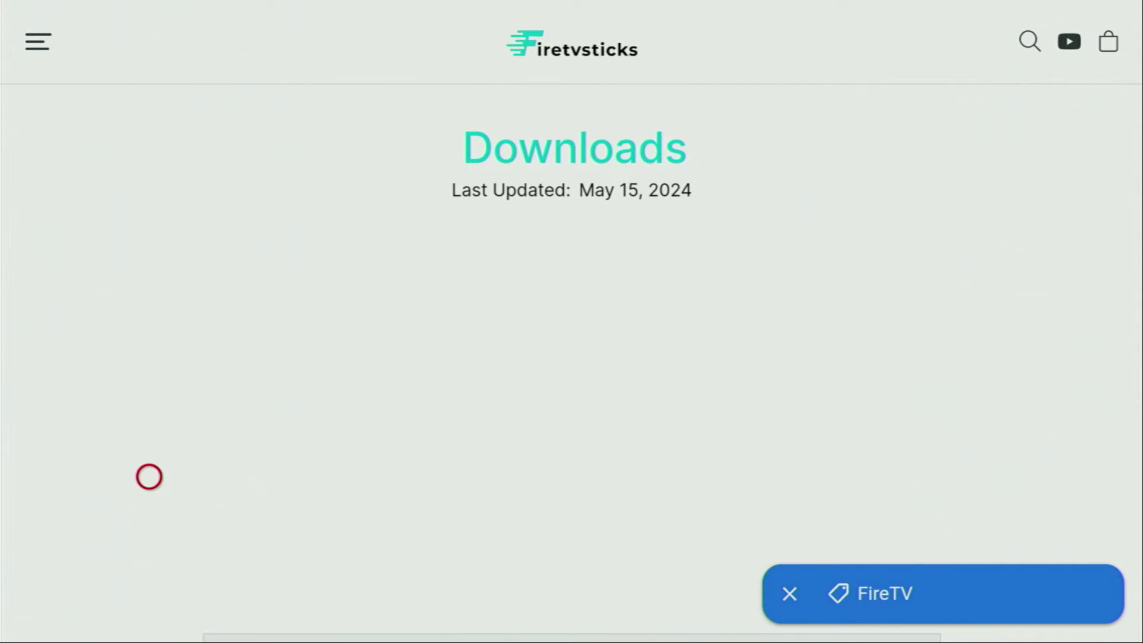
From the Downloads page, go to IPTV Players > IPTV Smarters Pro and download the APK
scroll(149, 602, "down", 10)
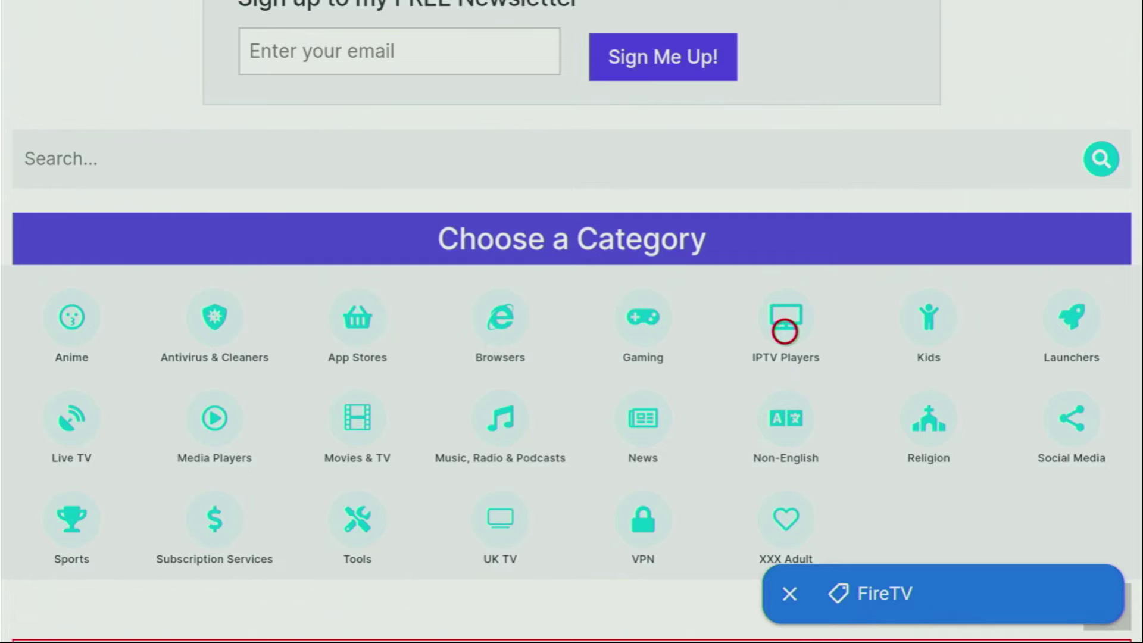
left_click(785, 321)
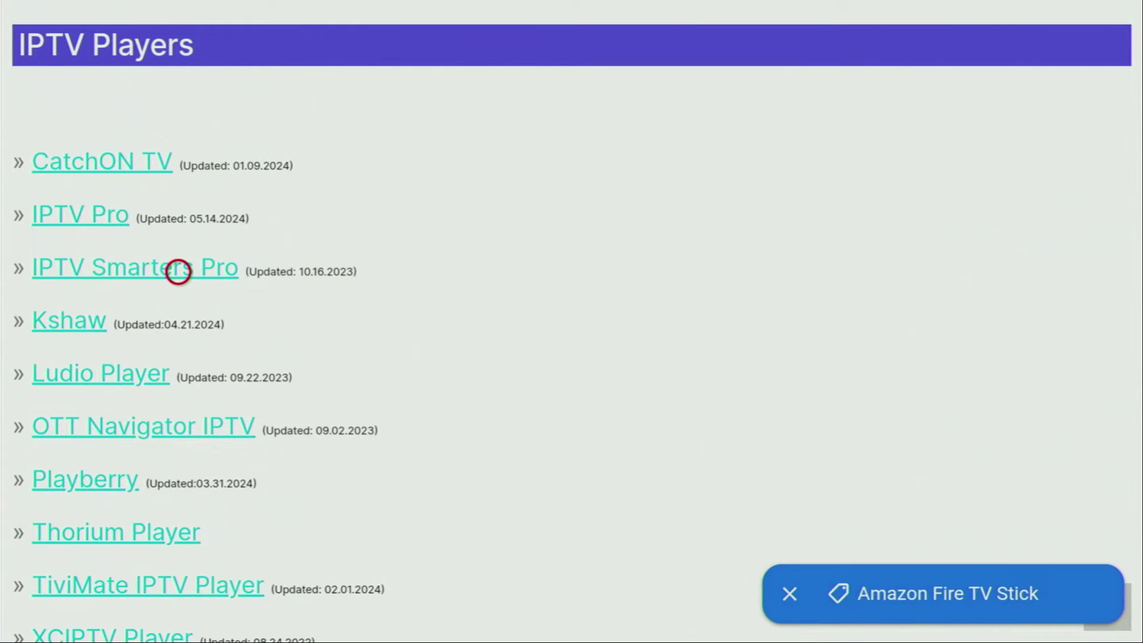
left_click(178, 272)
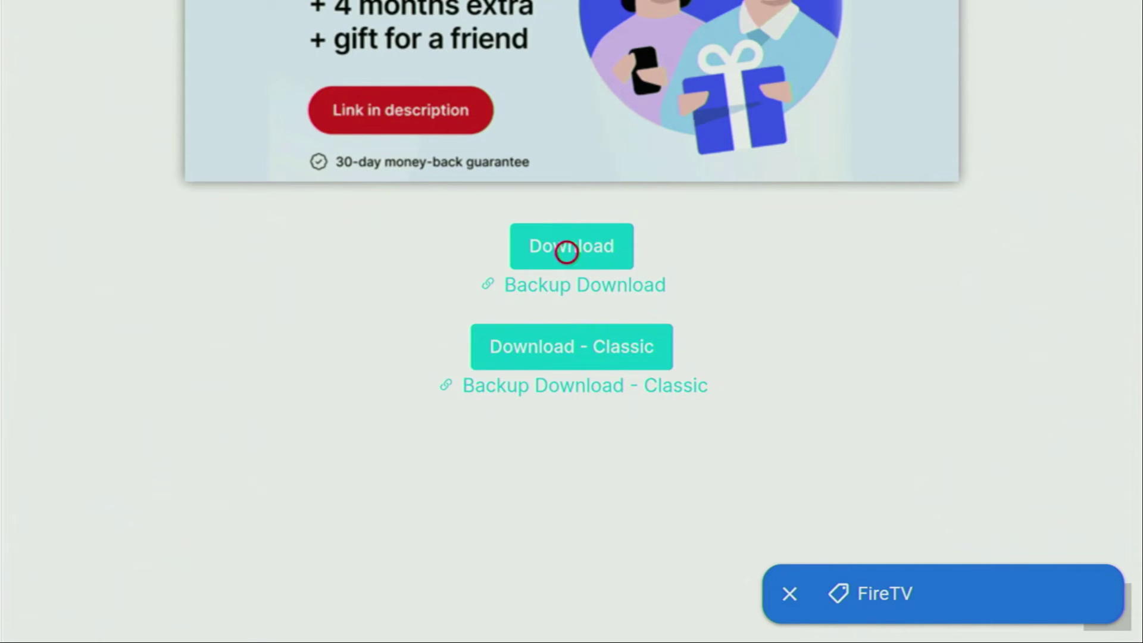
left_click(566, 253)
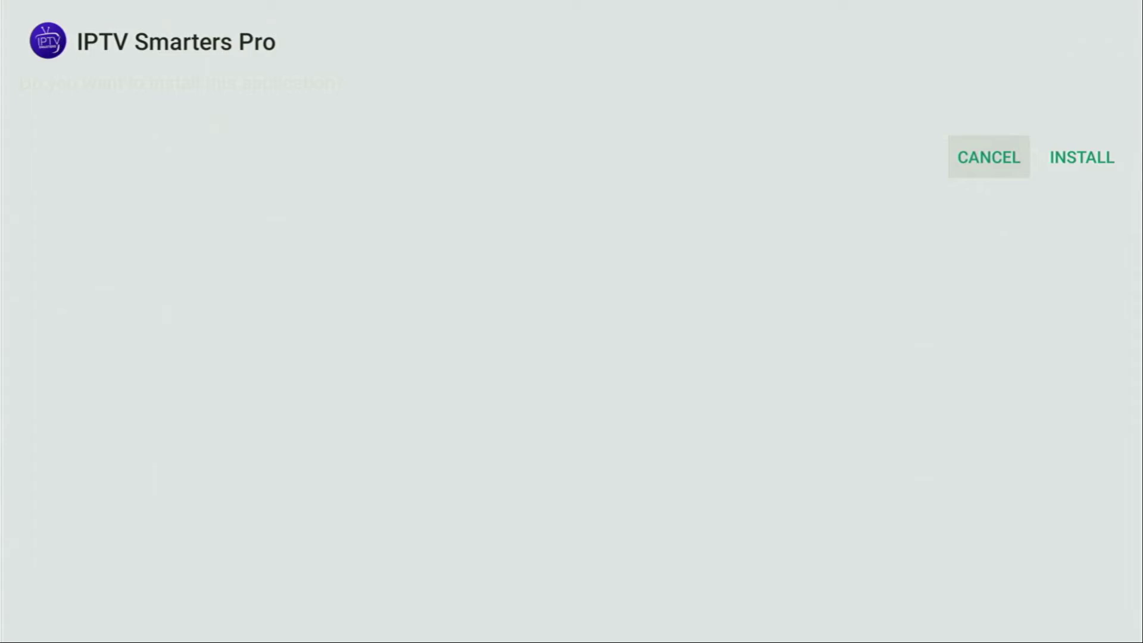
Install IPTV Smarters Pro and finish with DONE
key("Right")
key("Return")
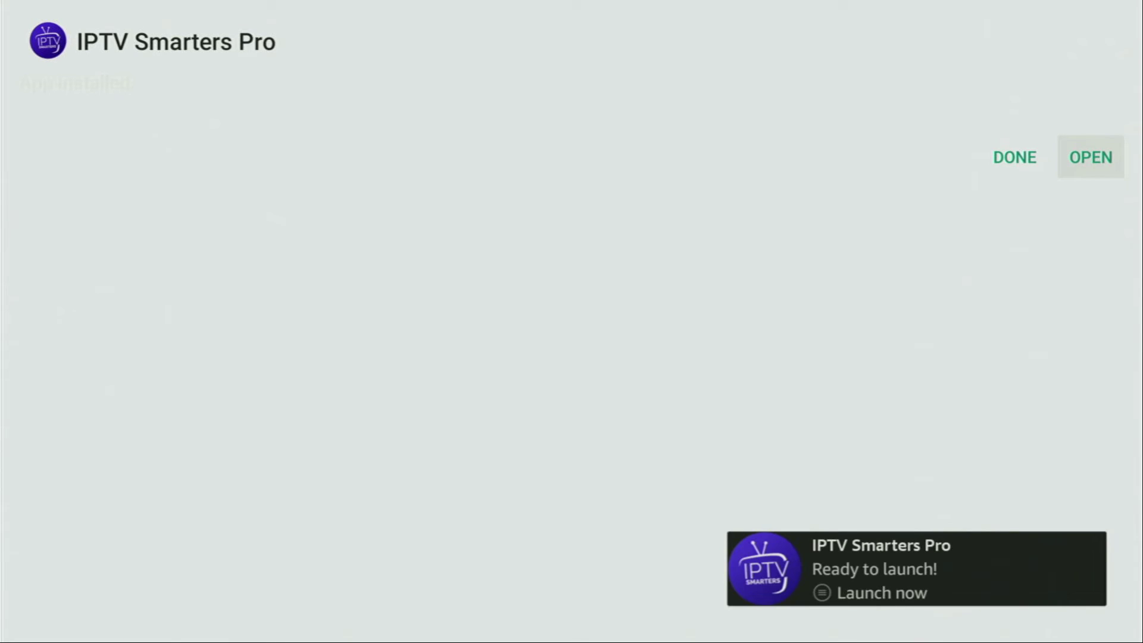
key("Left")
key("Return")
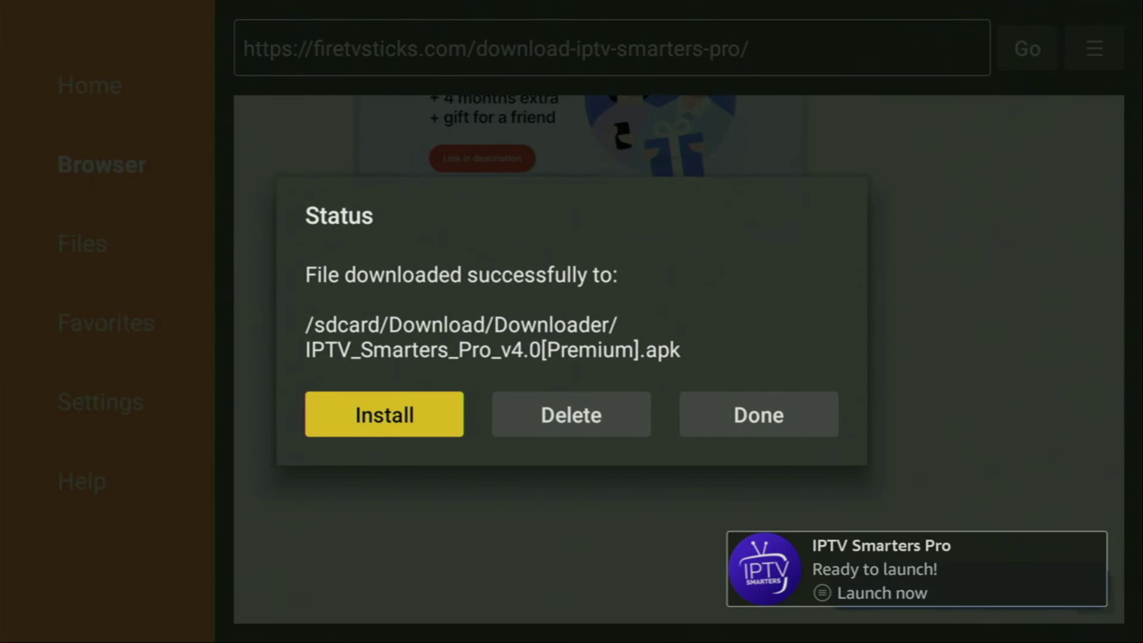
Delete the downloaded IPTV Smarters Pro APK and confirm the deletion
key("Right")
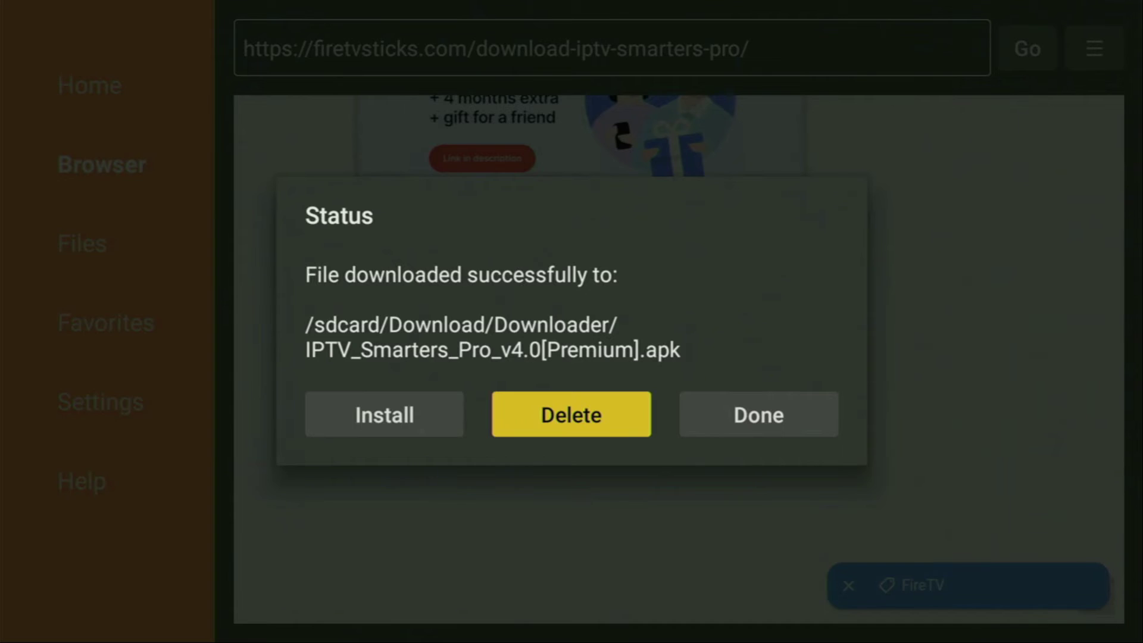
key("Return")
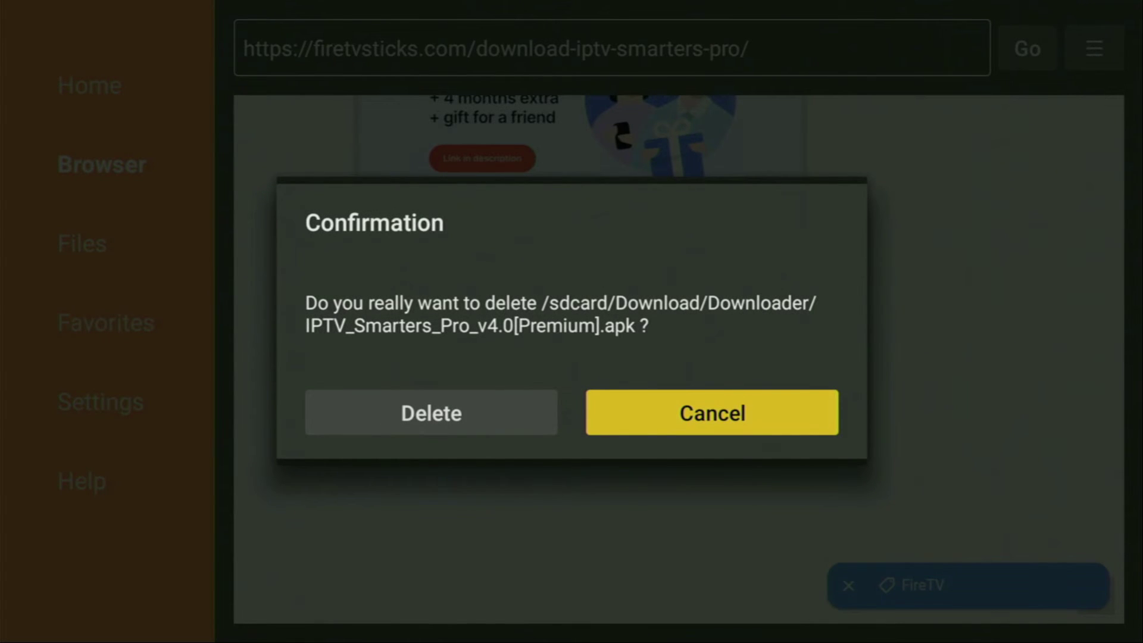
key("Left")
key("Return")
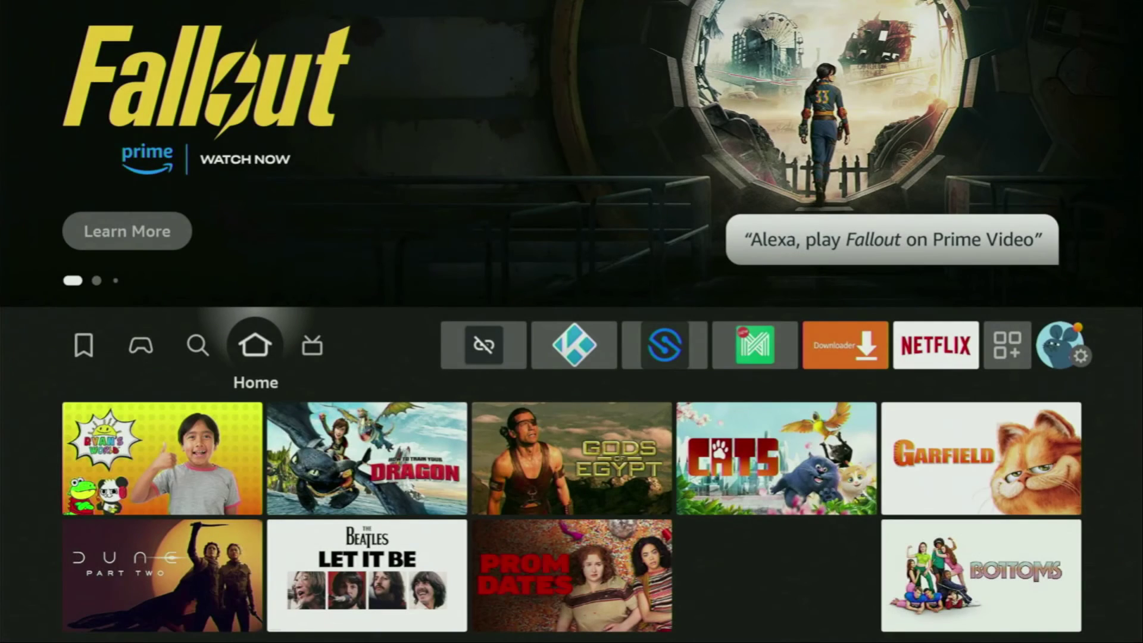
In the Your Apps & Channels grid, move IPTV Smarters Pro to the front with Move to front
key("Right")
key("Right")
key("Right")
key("Right")
key("Right")
key("Right")
key("Right")
key("Right")
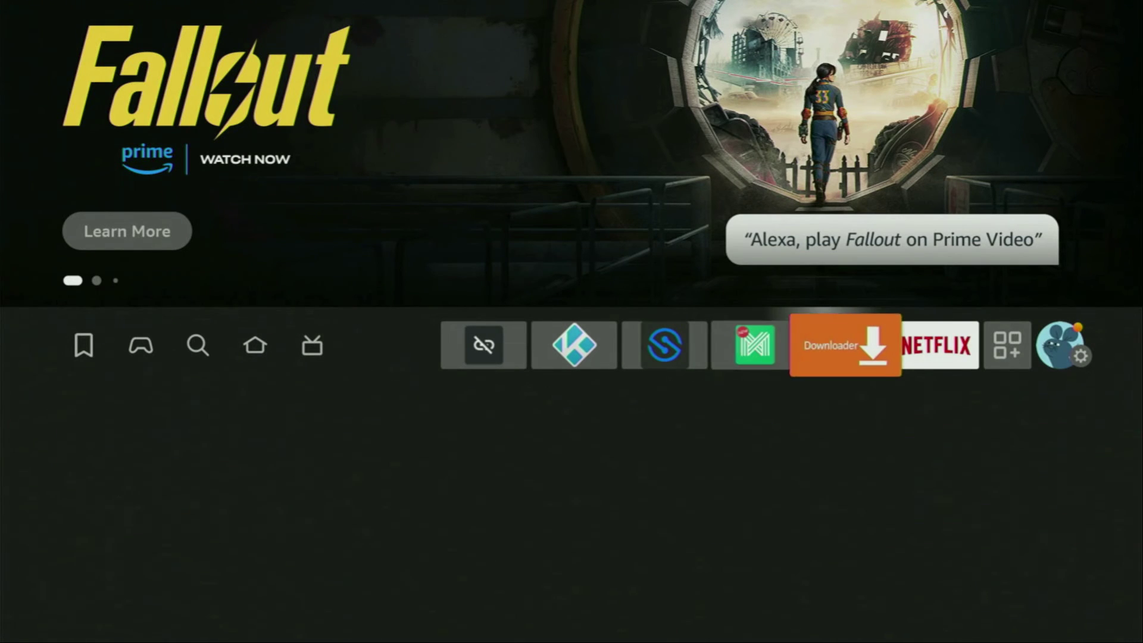
key("Return")
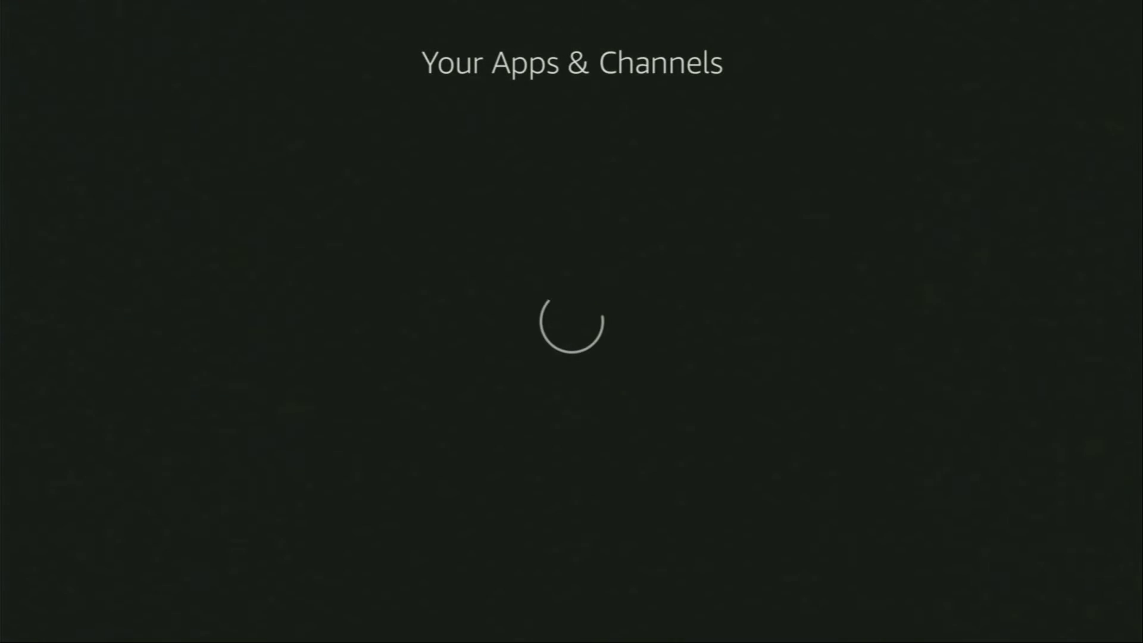
key("Down")
key("Down")
key("Down")
key("Down")
key("Down")
key("Down")
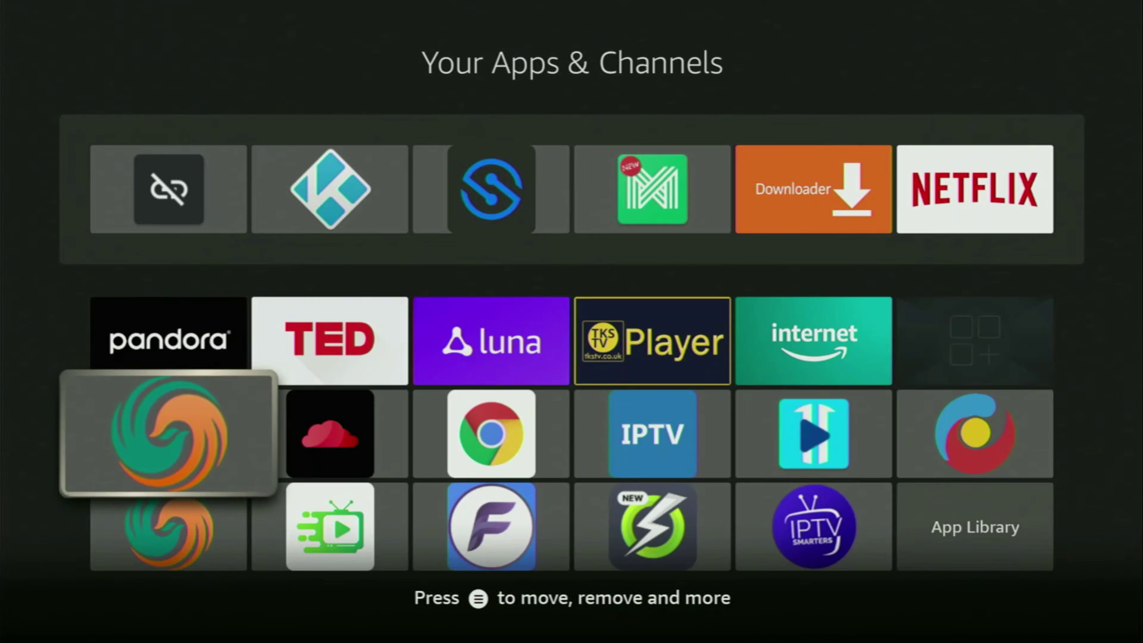
key("Right")
key("Right")
key("Right")
key("Right")
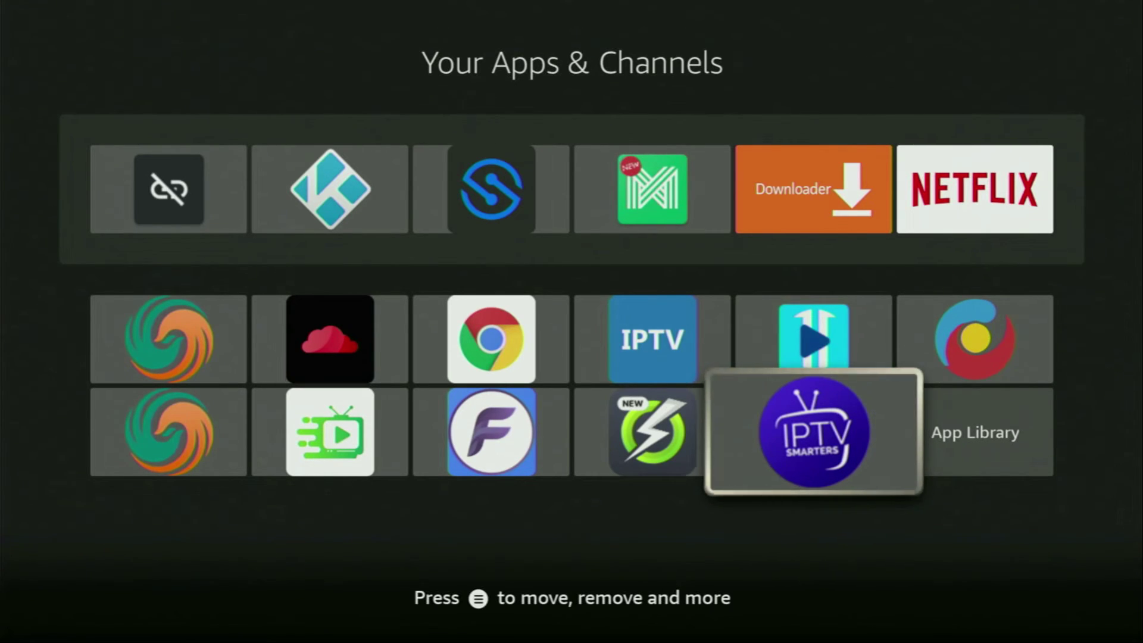
key("Menu")
key("Down")
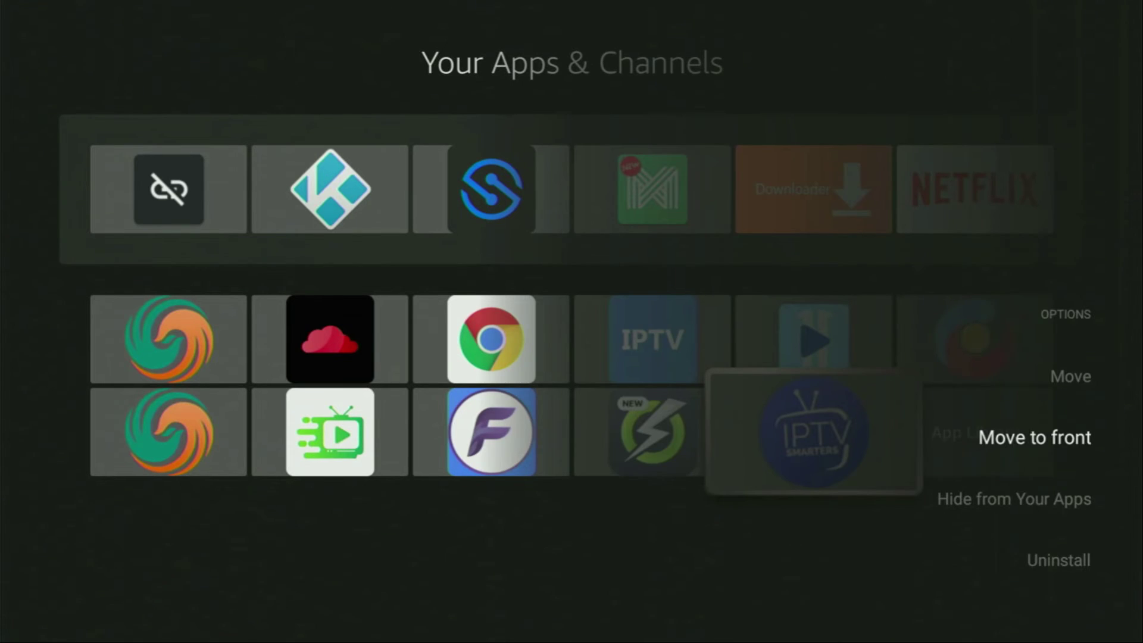
key("Return")
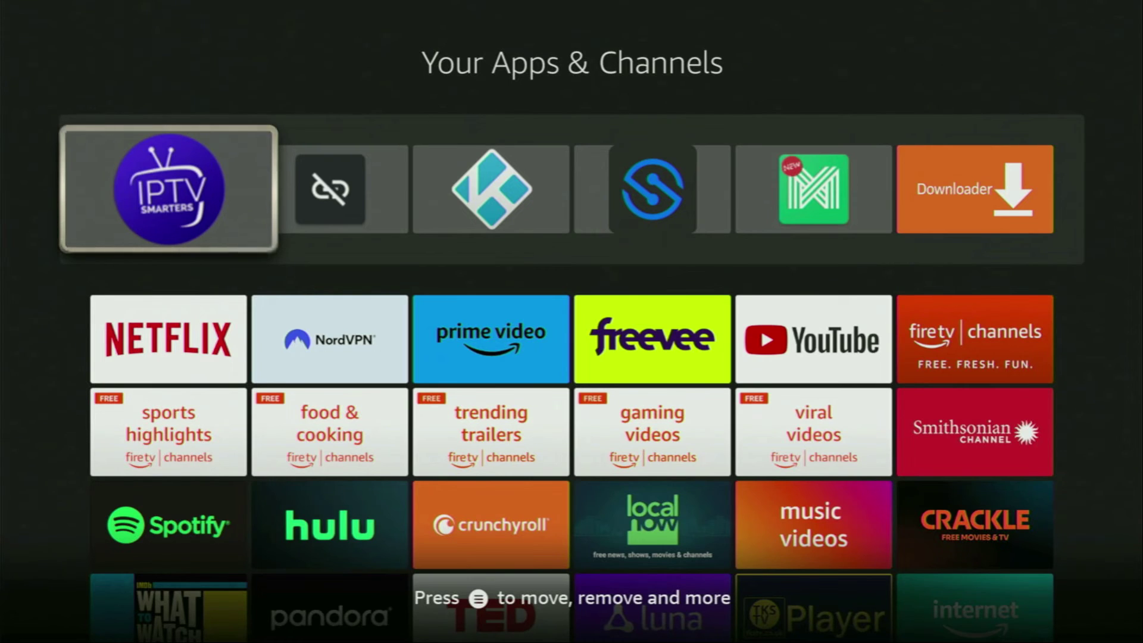
key("Down")
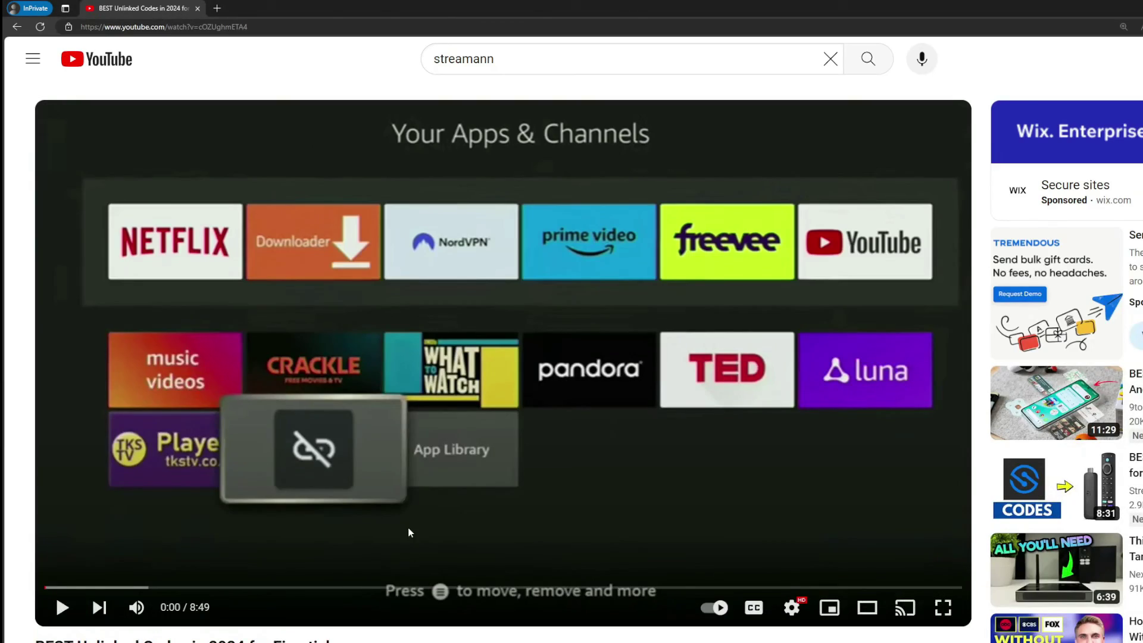
scroll(408, 531, "down", 6)
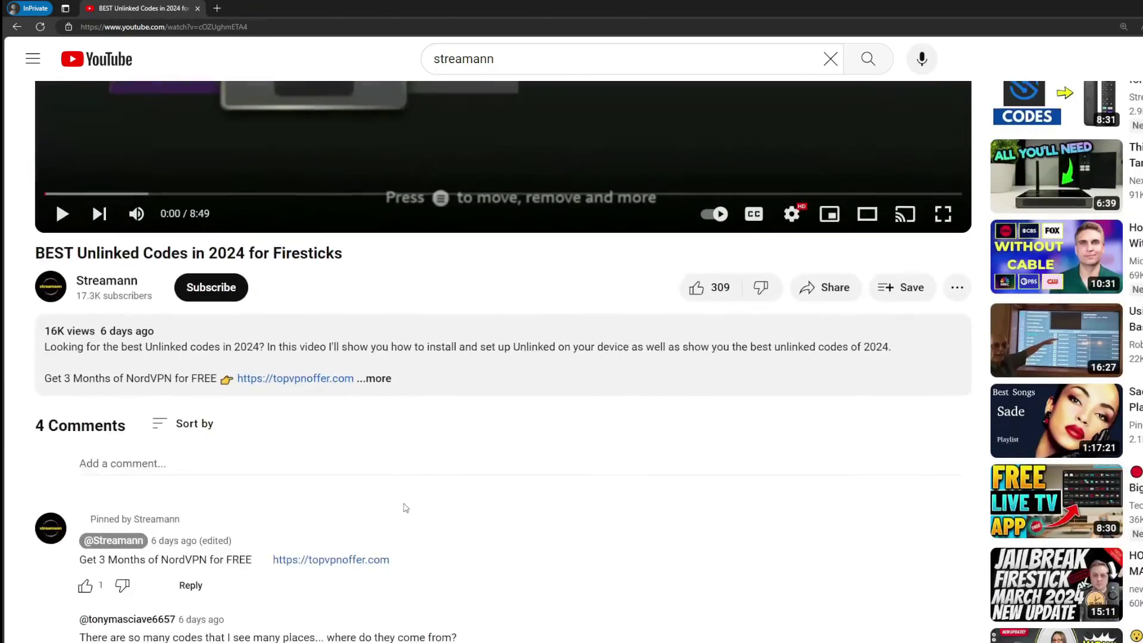
left_click(390, 370)
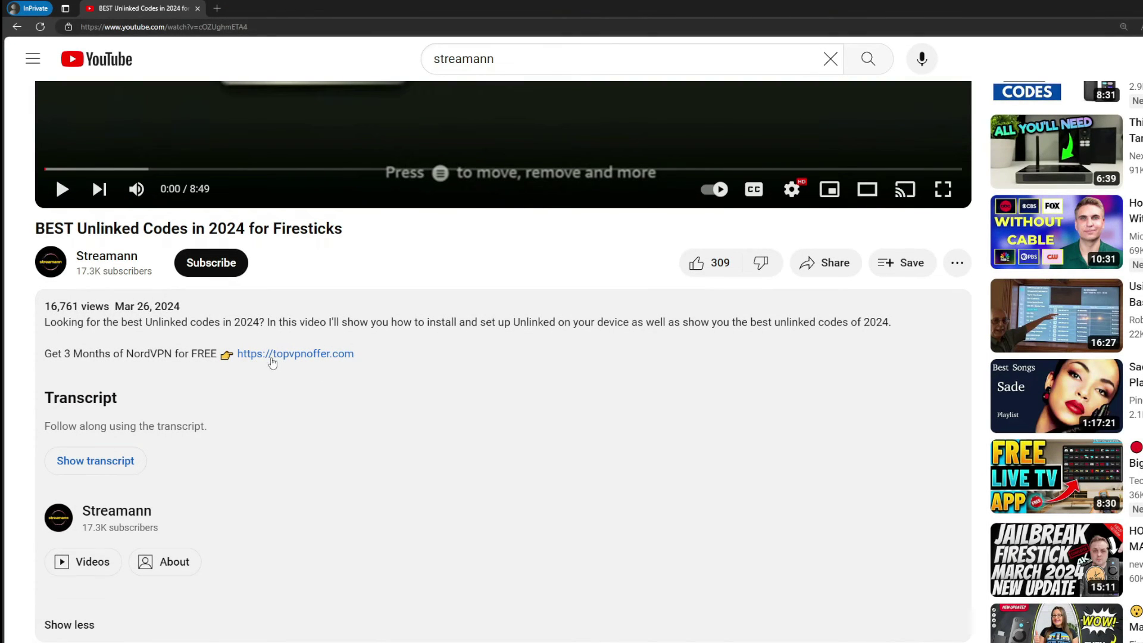
scroll(293, 464, "down", 5)
left_click_drag(391, 493, 273, 494)
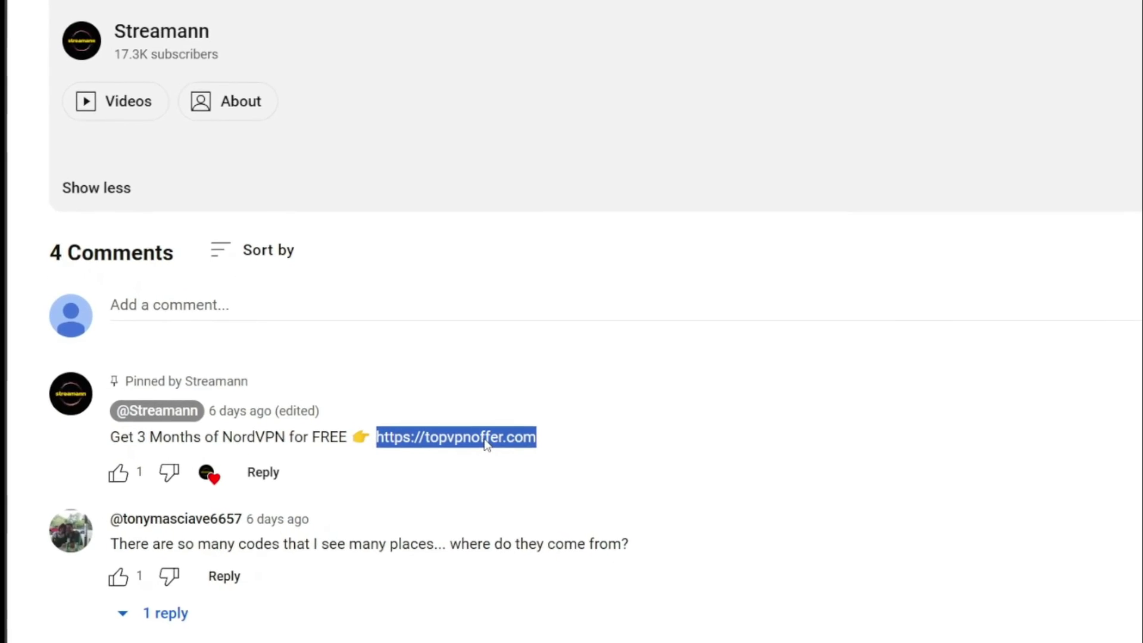
left_click(429, 464)
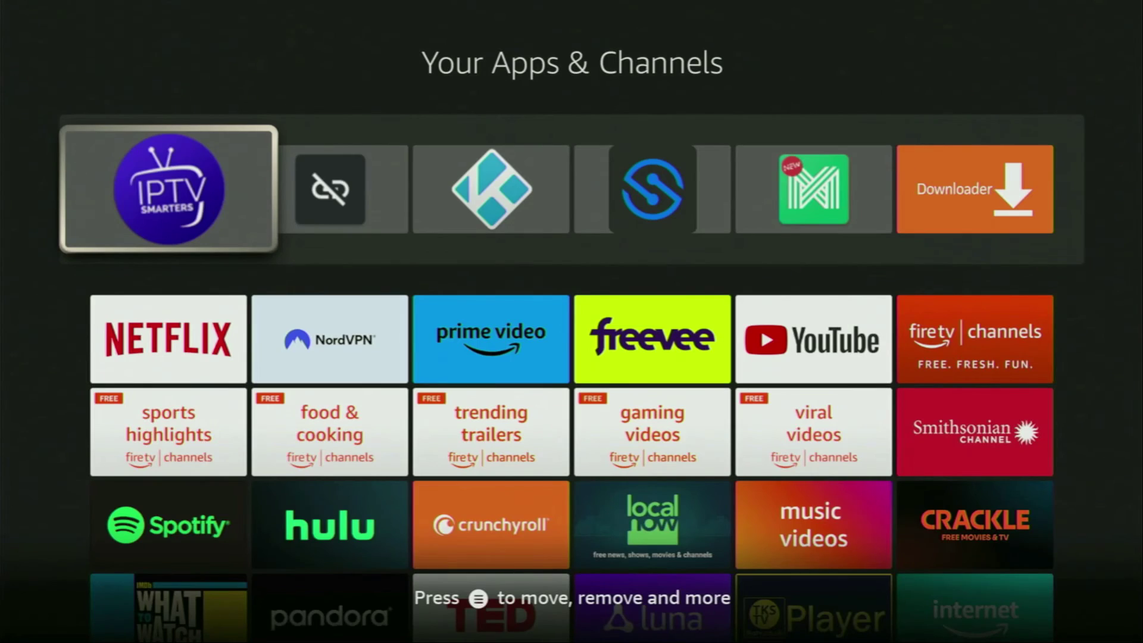
Launch IPTV Smarters Pro, save TV as the device type, and allow photo and media access
key("Return")
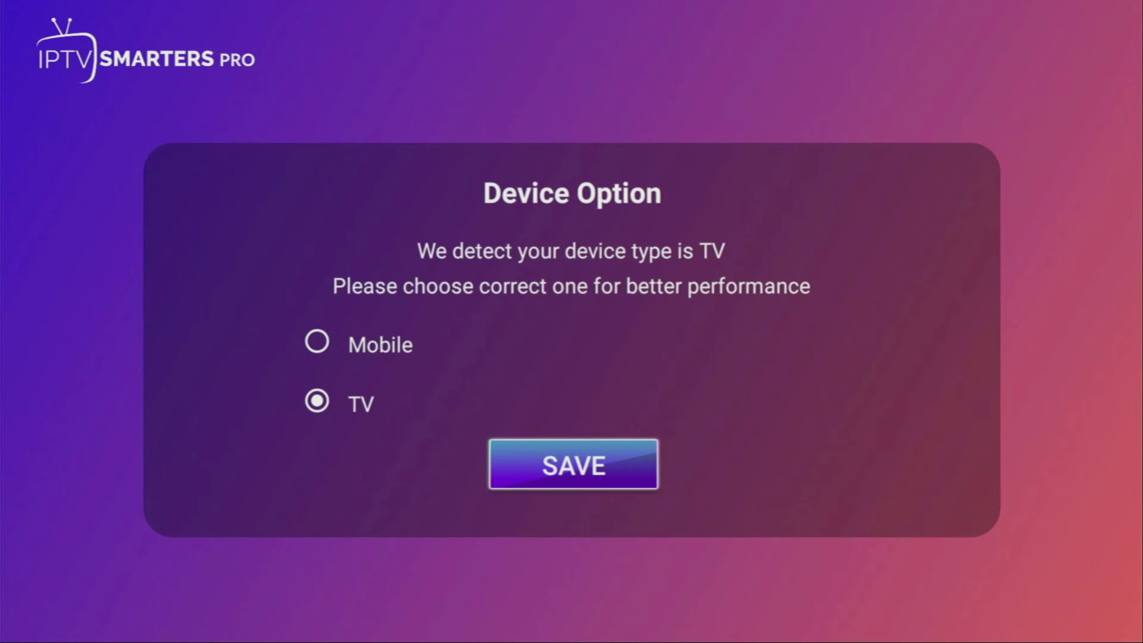
key("Return")
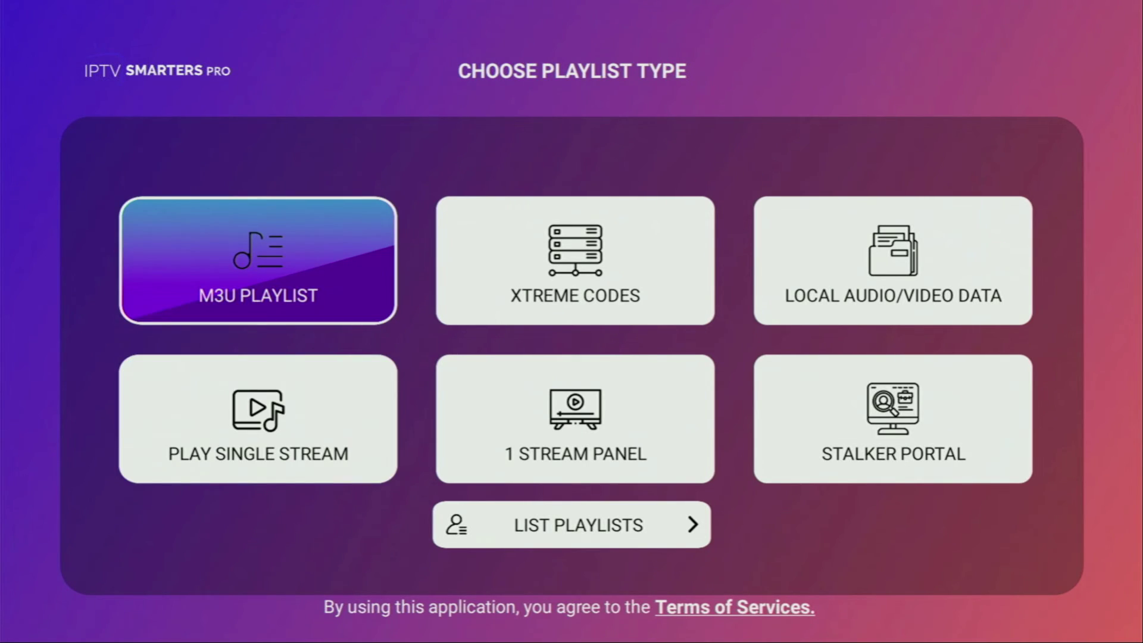
key("Return")
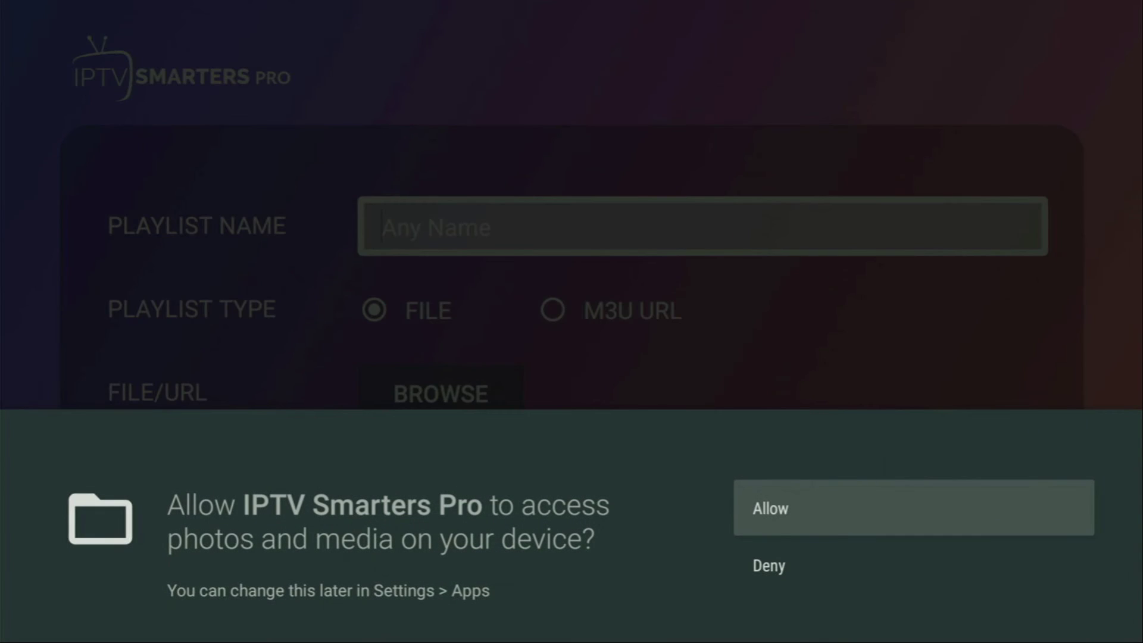
key("Return")
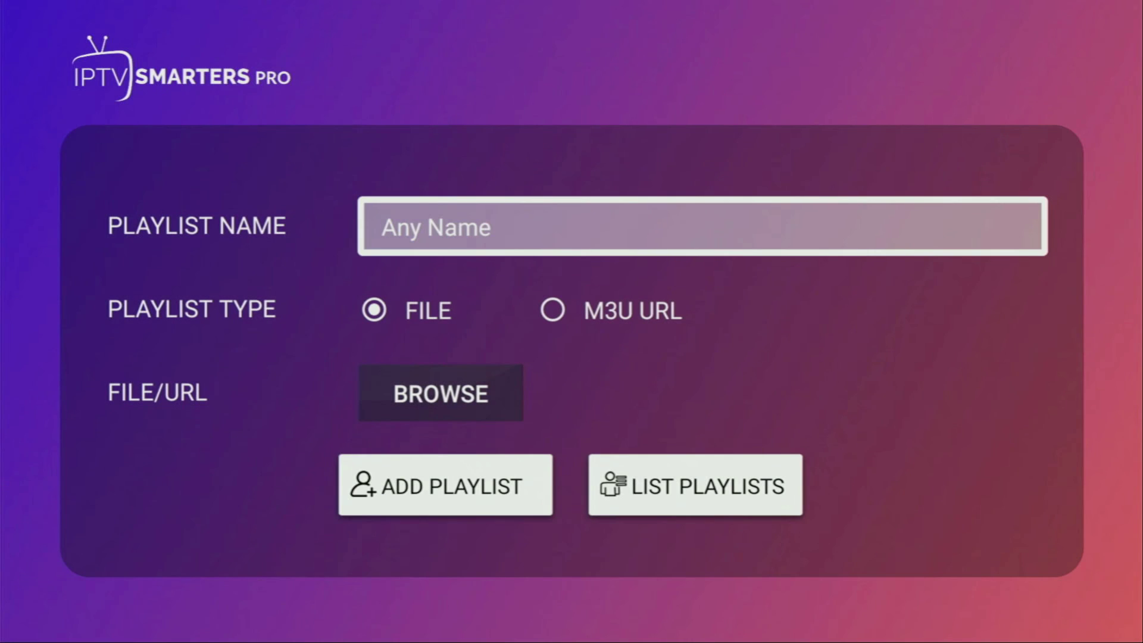
Choose M3U URL as the playlist type, leave the m3u line blank, and list saved playlists
key("Down")
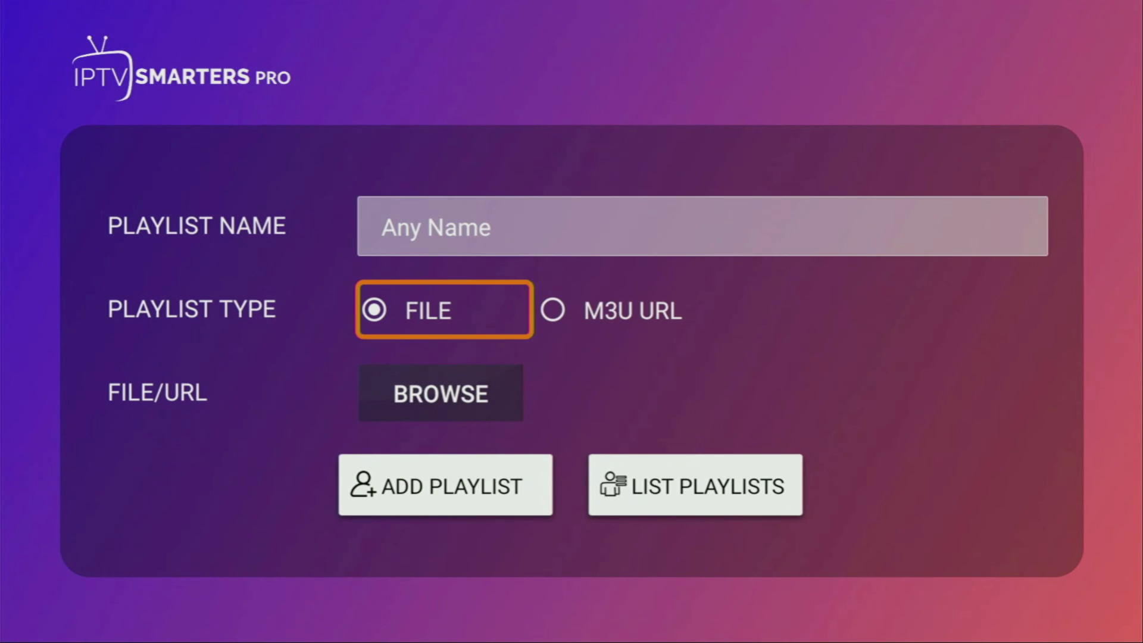
key("Right")
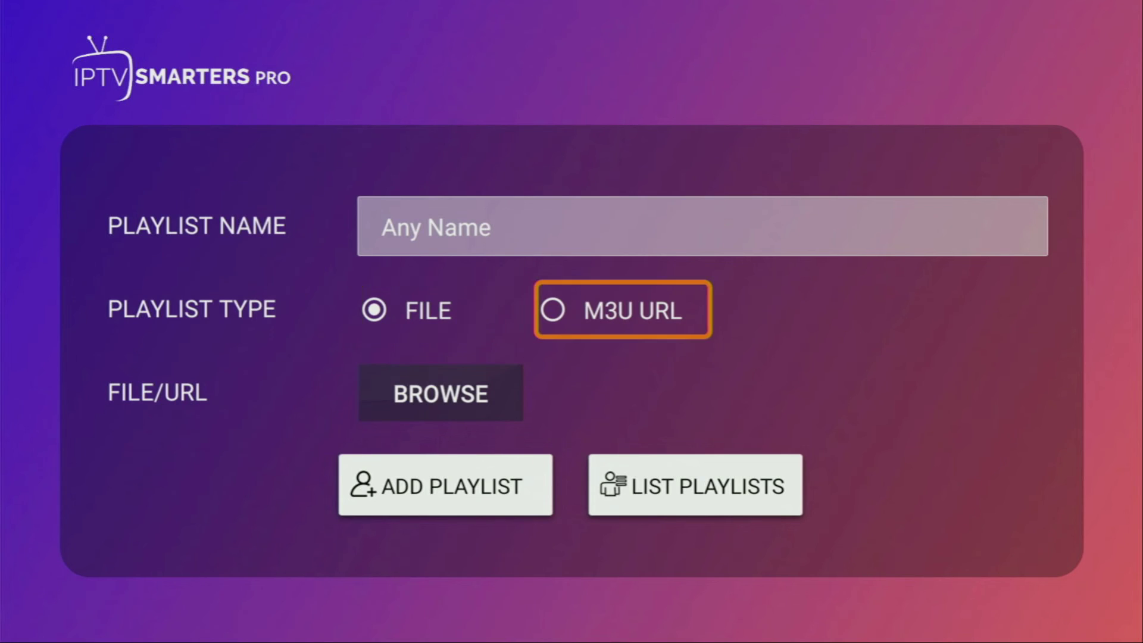
key("Return")
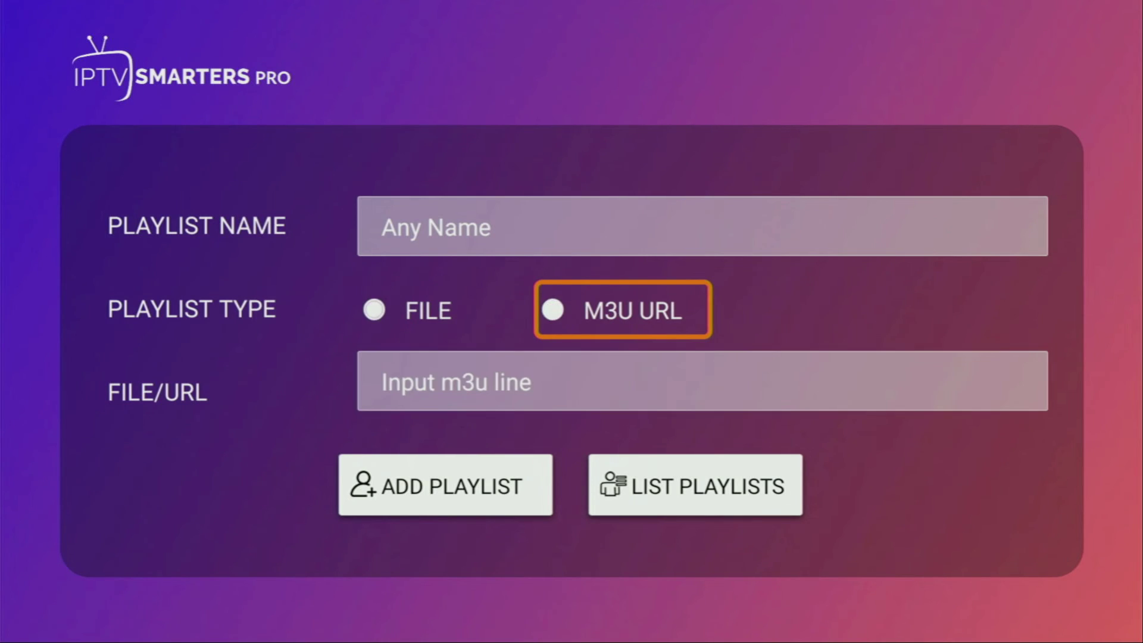
key("Down")
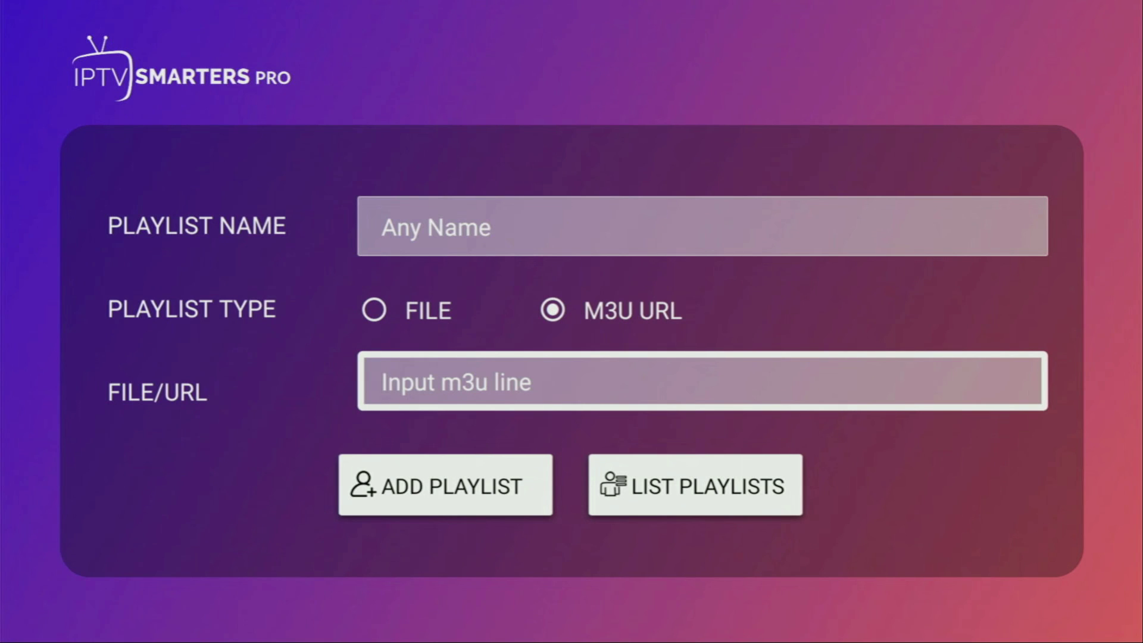
left_click(446, 485)
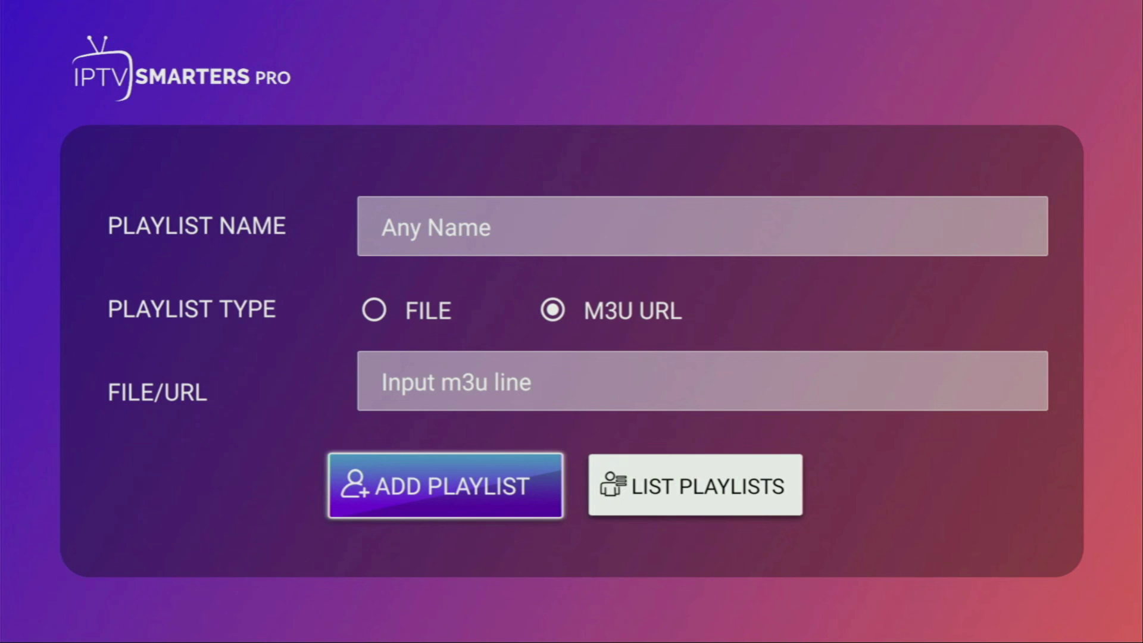
left_click(695, 486)
key("Return")
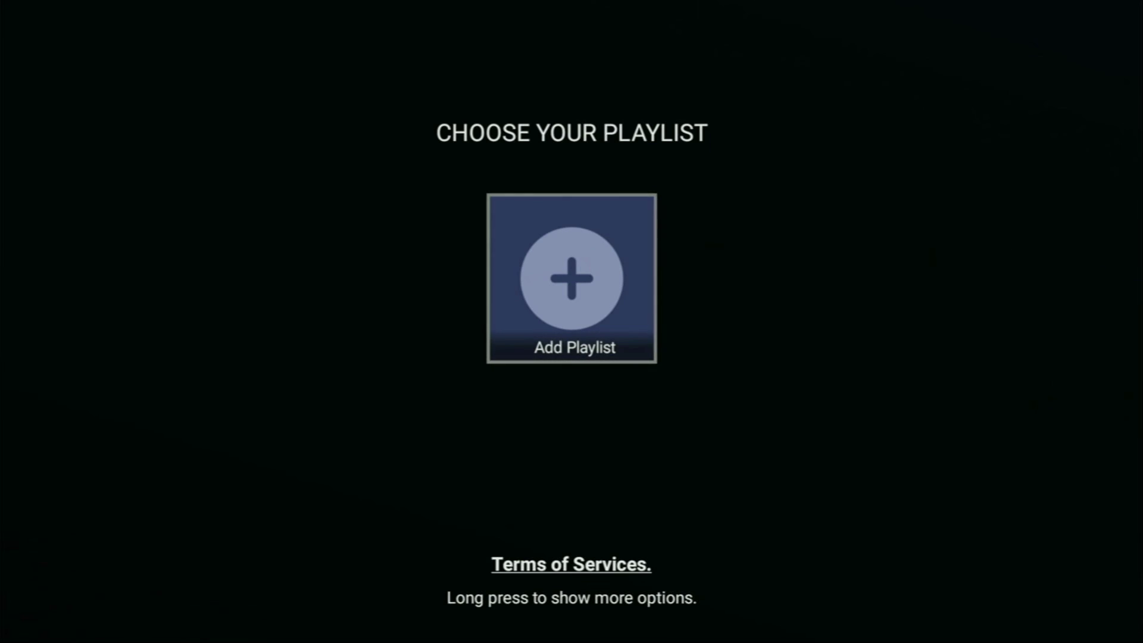
Add a new Xtreme Codes playlist and step through its empty name, username and URL fields
key("Return")
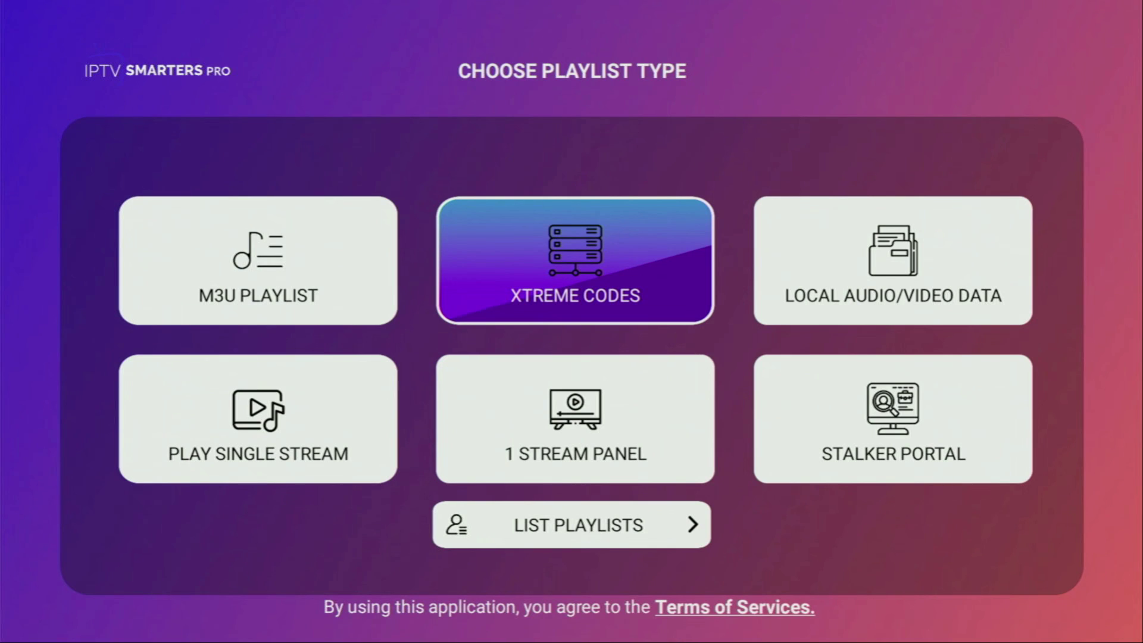
key("Return")
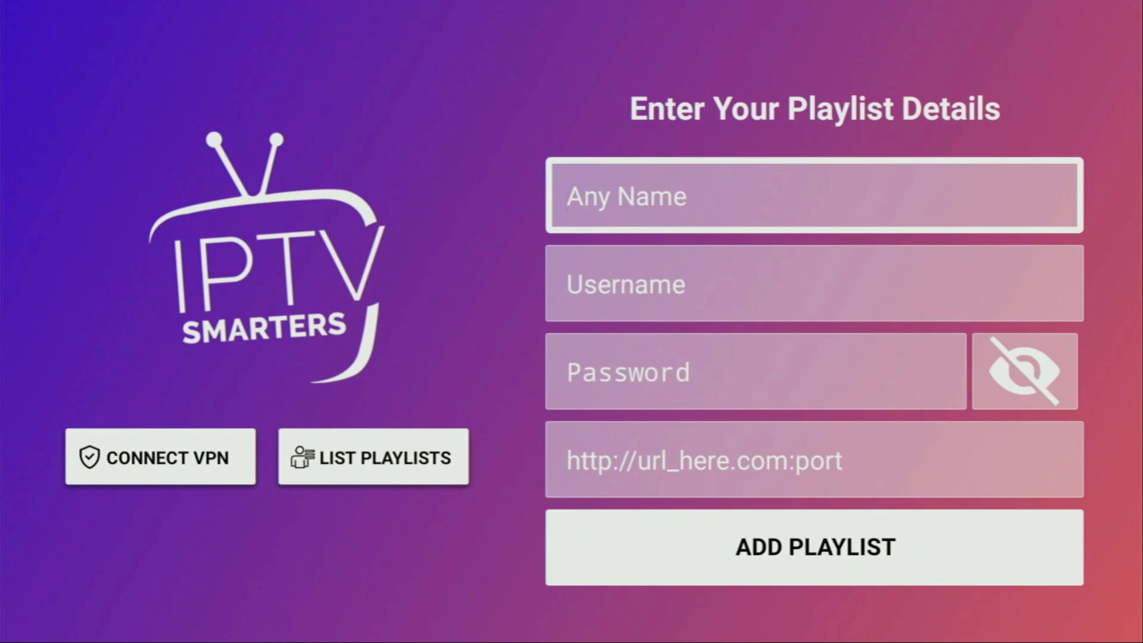
key("Down")
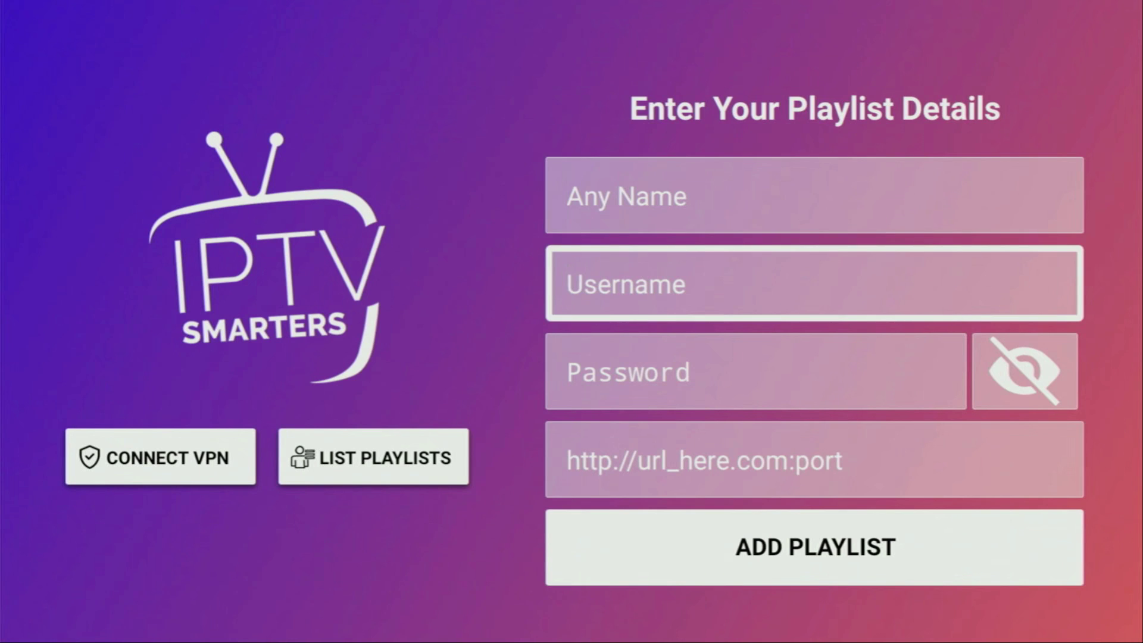
key("Down")
key("Down")
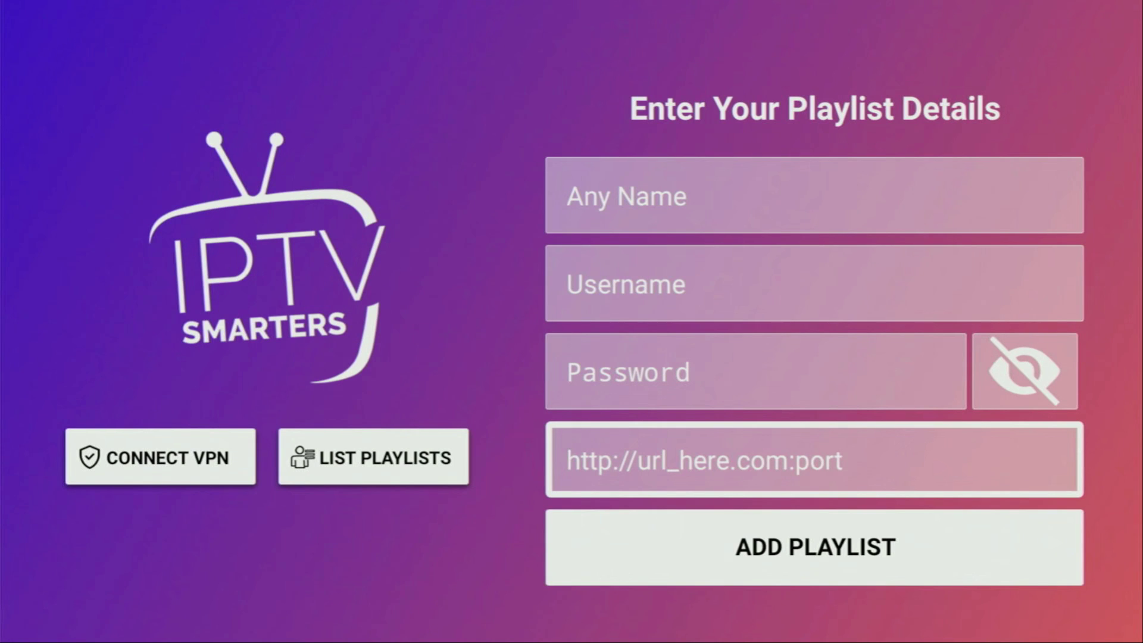
key("Down")
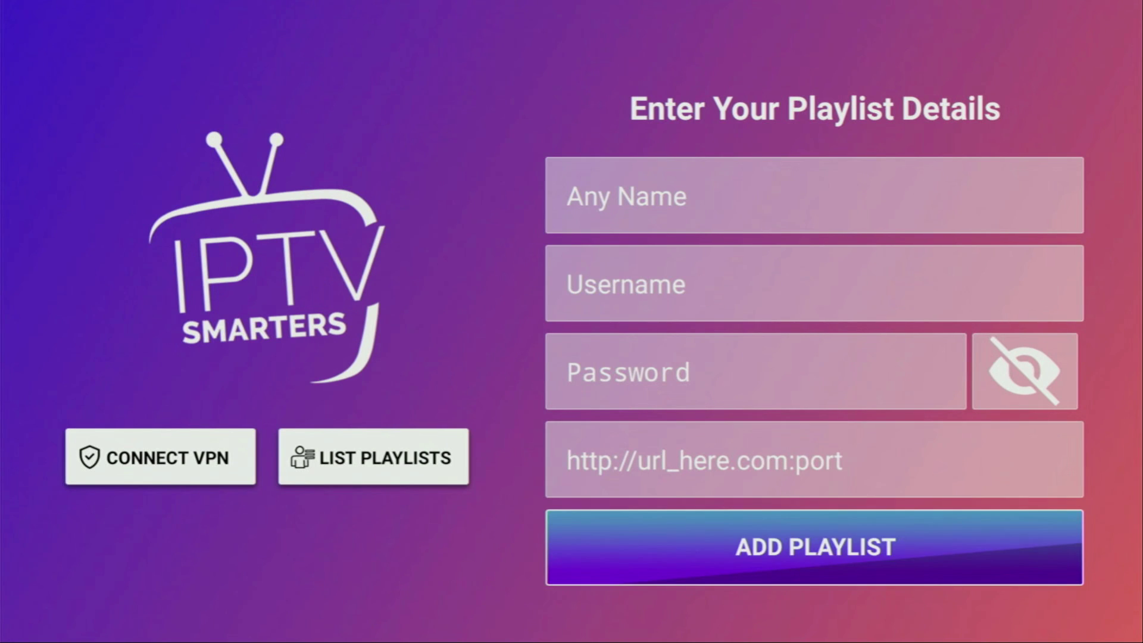